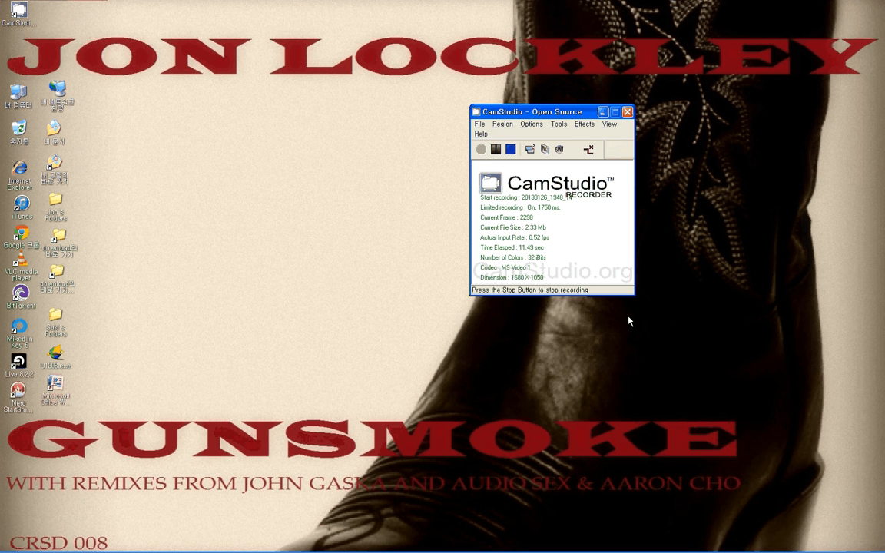
# Return the playback position to the start of the arrangement at bar 1.
pyautogui.moveTo(278, 545)
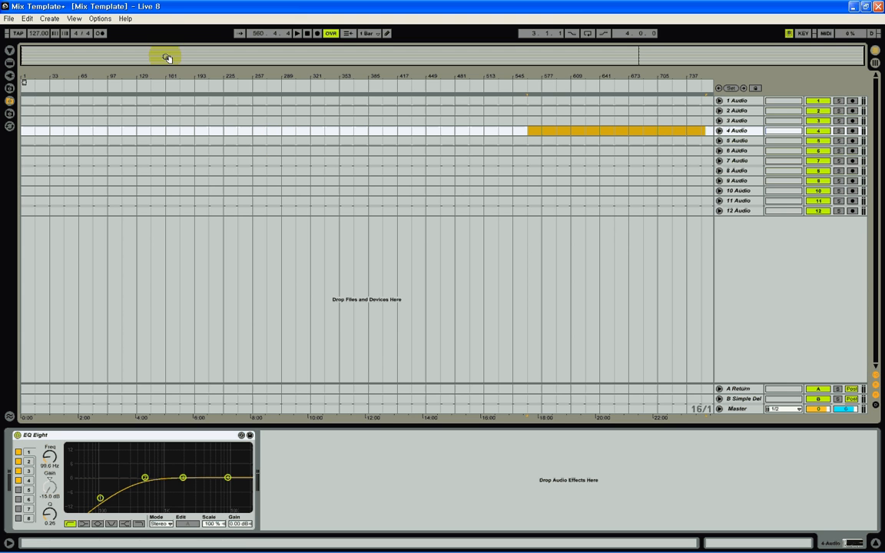
pyautogui.click(306, 34)
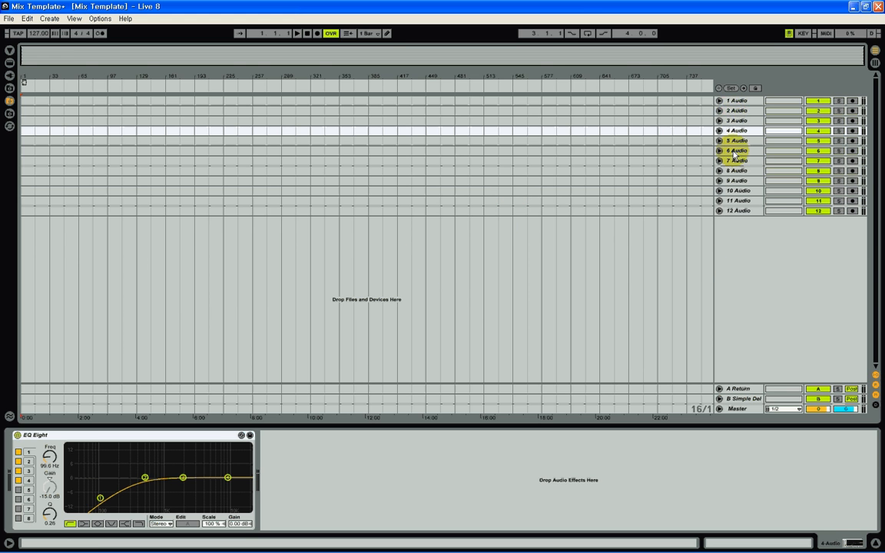
# Insert an extra audio track after 12 Audio and delete it again.
pyautogui.click(726, 223)
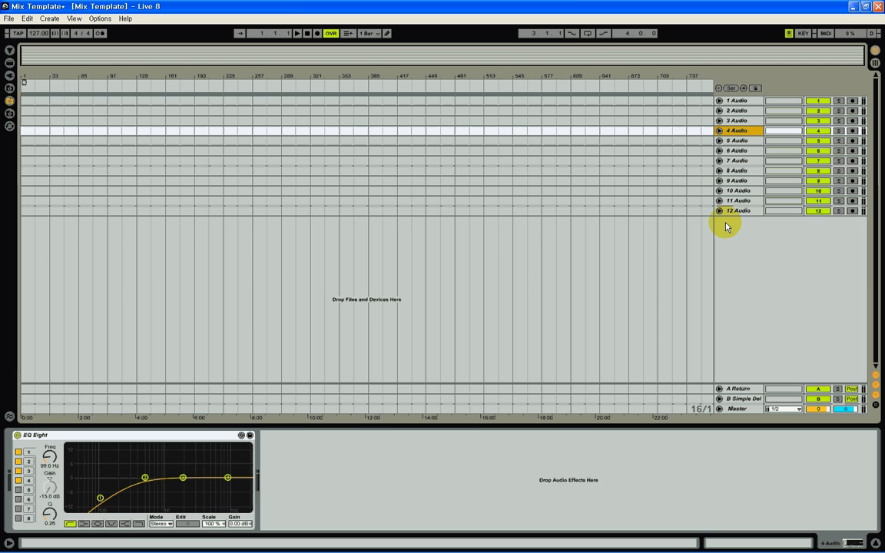
pyautogui.rightClick(726, 227)
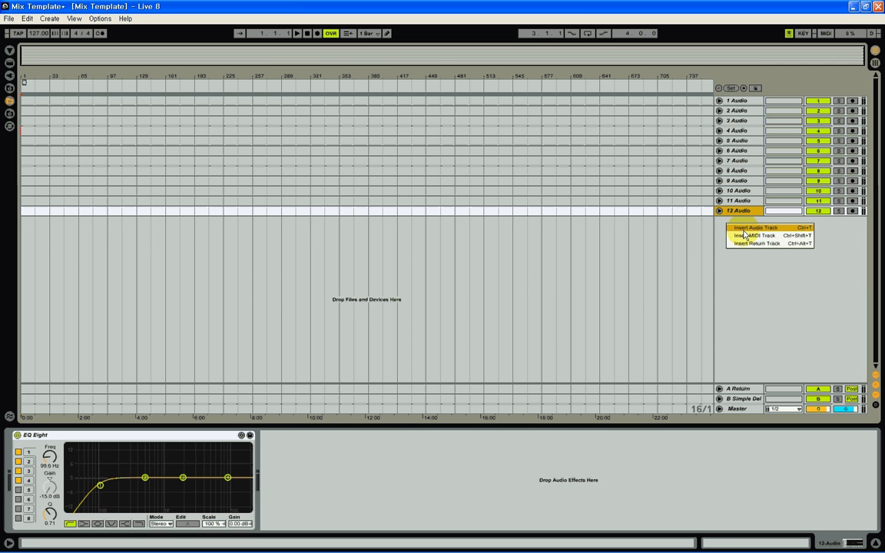
pyautogui.click(739, 228)
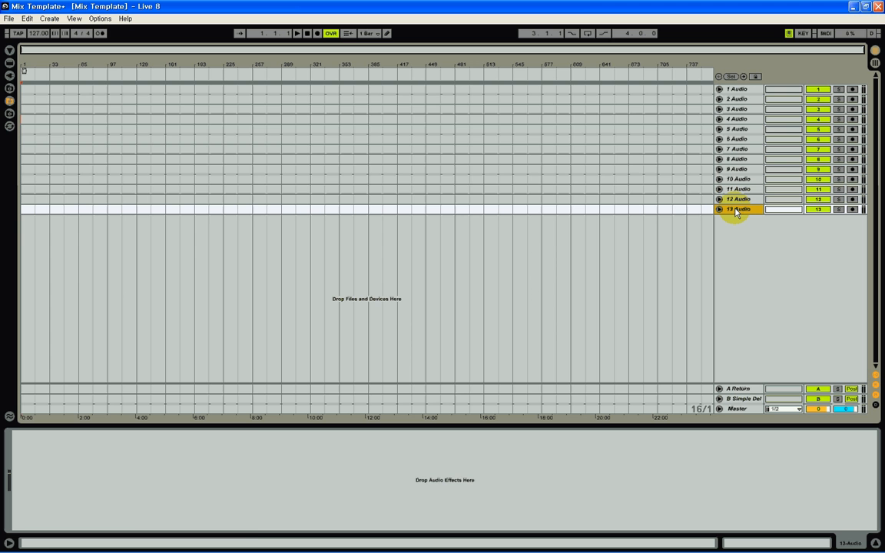
pyautogui.press('Delete')
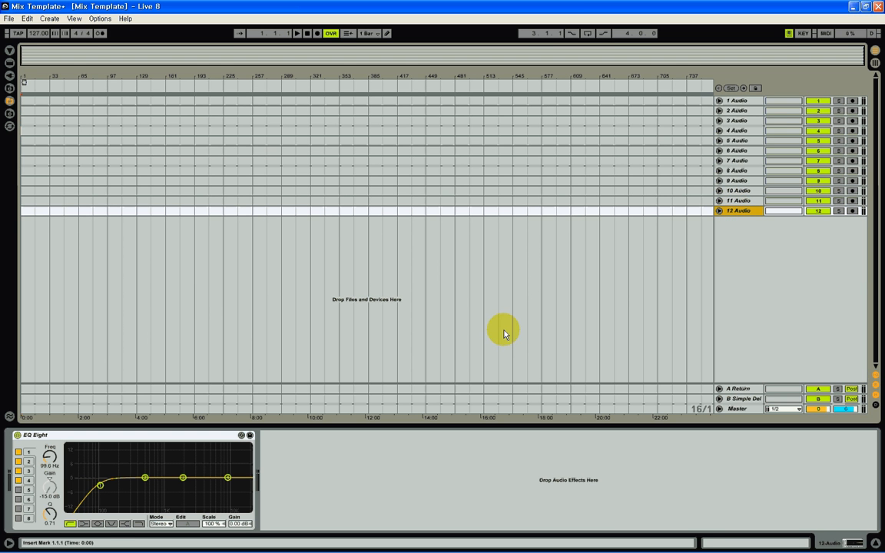
# Display the Live Devices browser and delete the existing EQ Eight from track 1 Audio.
pyautogui.click(735, 102)
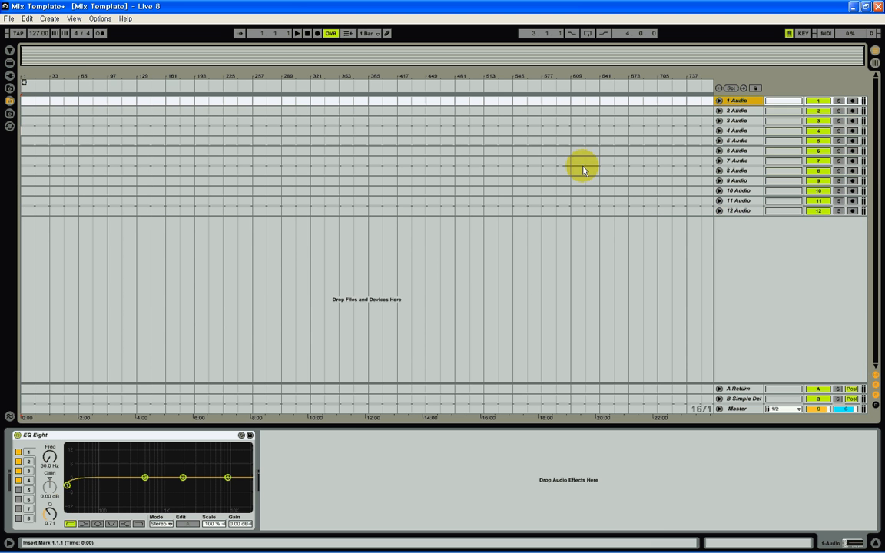
pyautogui.click(9, 50)
pyautogui.click(9, 63)
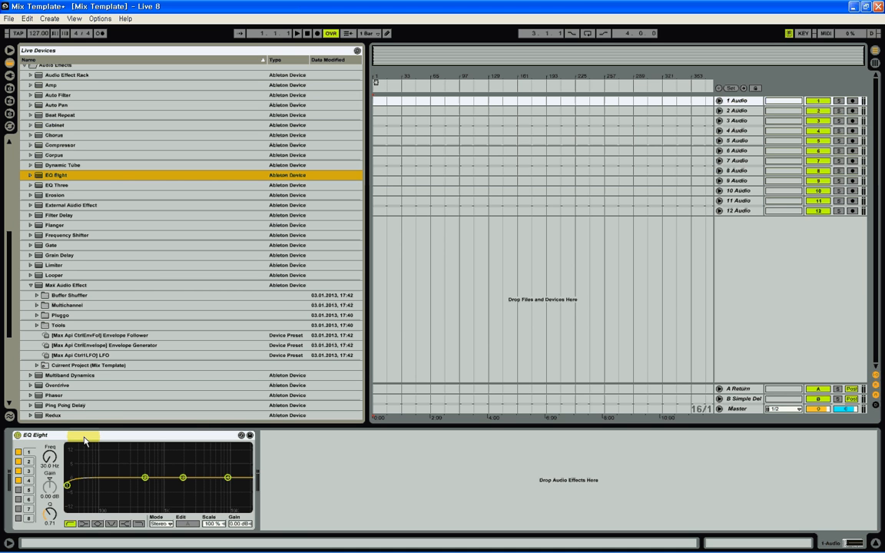
pyautogui.click(128, 435)
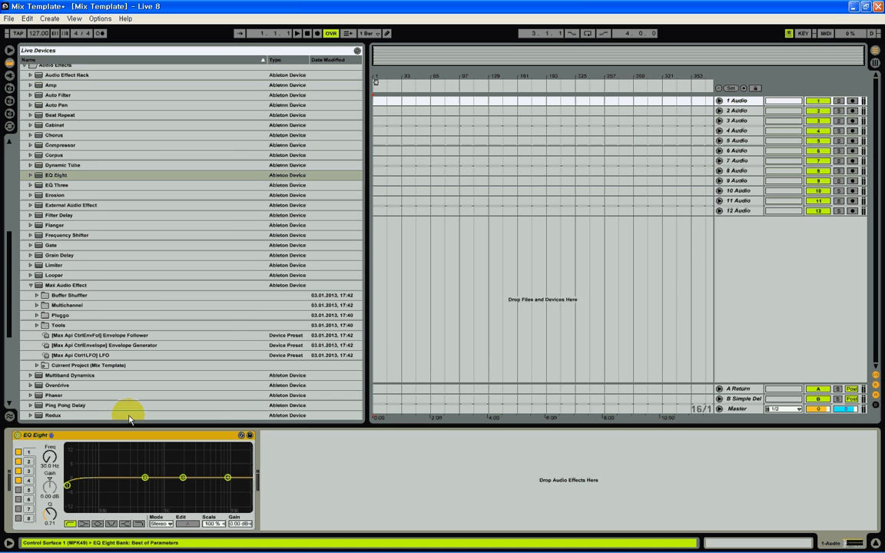
pyautogui.press('Delete')
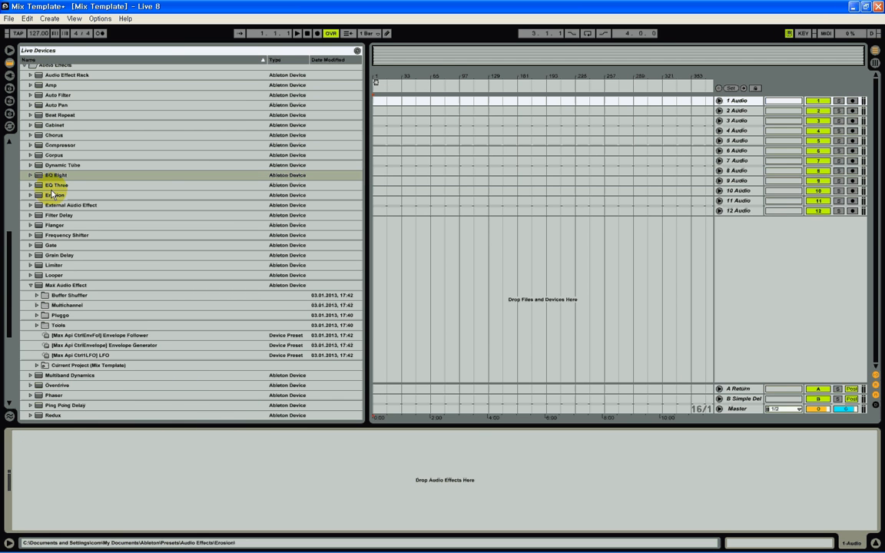
# Add an EQ Eight to 1 Audio with filter 1 as a low cut at 30 Hz, and hide the browser.
pyautogui.moveTo(38, 175); pyautogui.dragTo(81, 476)
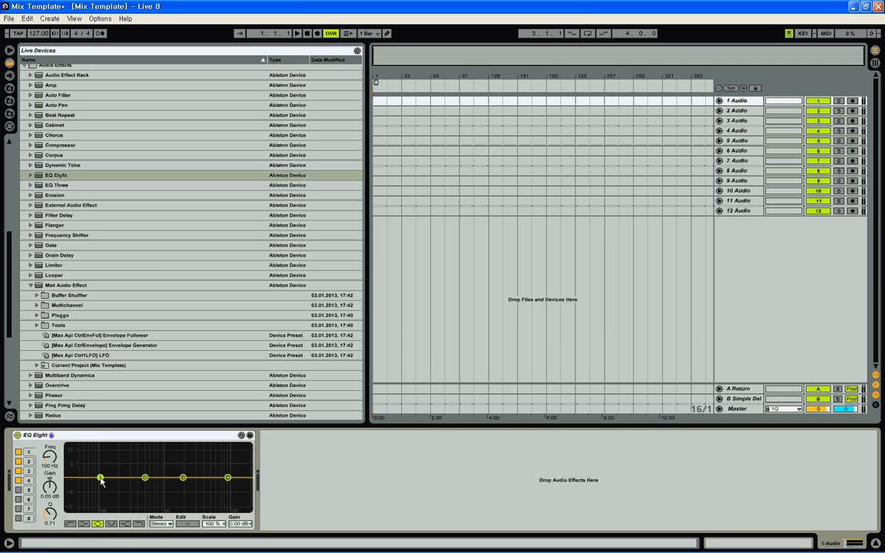
pyautogui.click(70, 524)
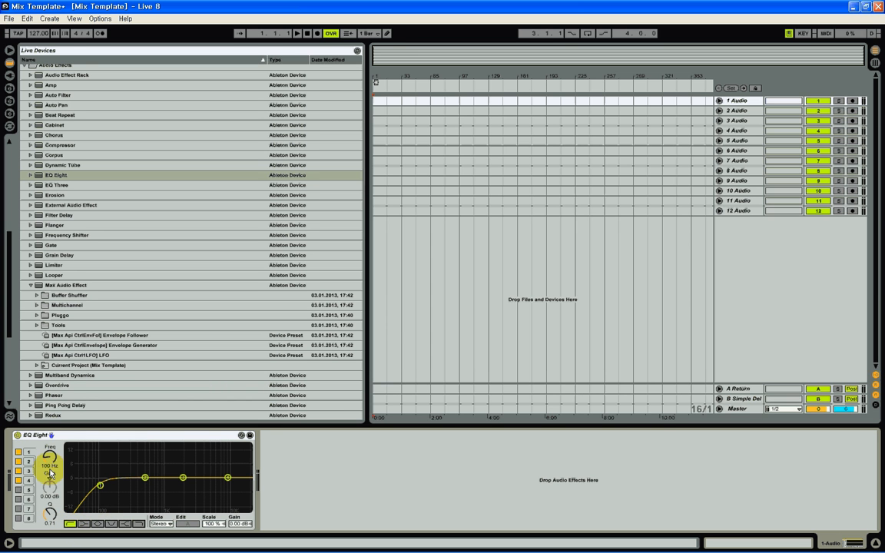
pyautogui.moveTo(46, 461); pyautogui.dragTo(48, 480)
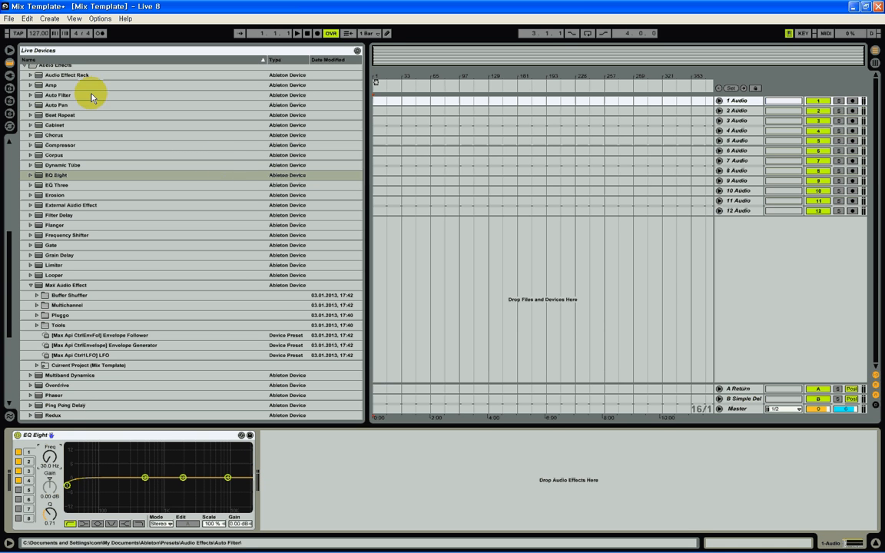
pyautogui.hotkey('ctrl', 'alt', 'b')
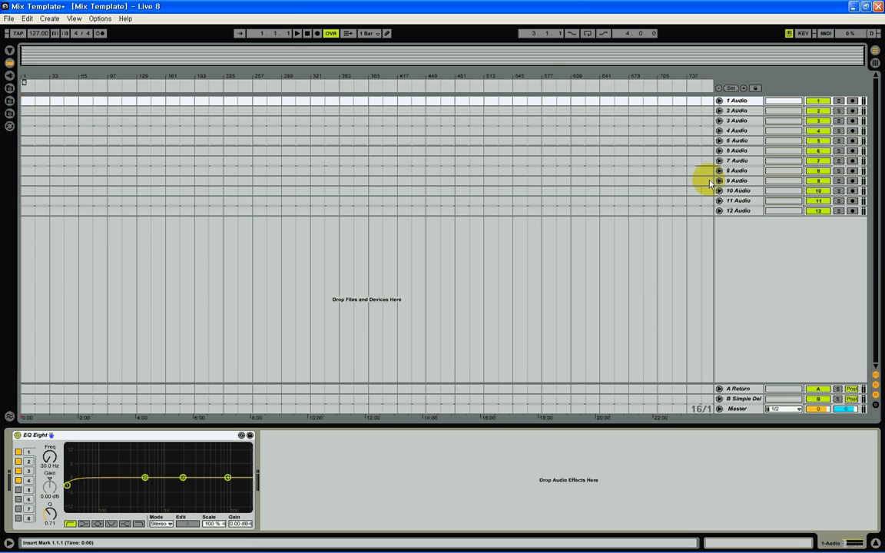
# Try the high-cut type for filter 1 of the EQ Eight on 2 Audio and return it to low cut.
pyautogui.click(735, 112)
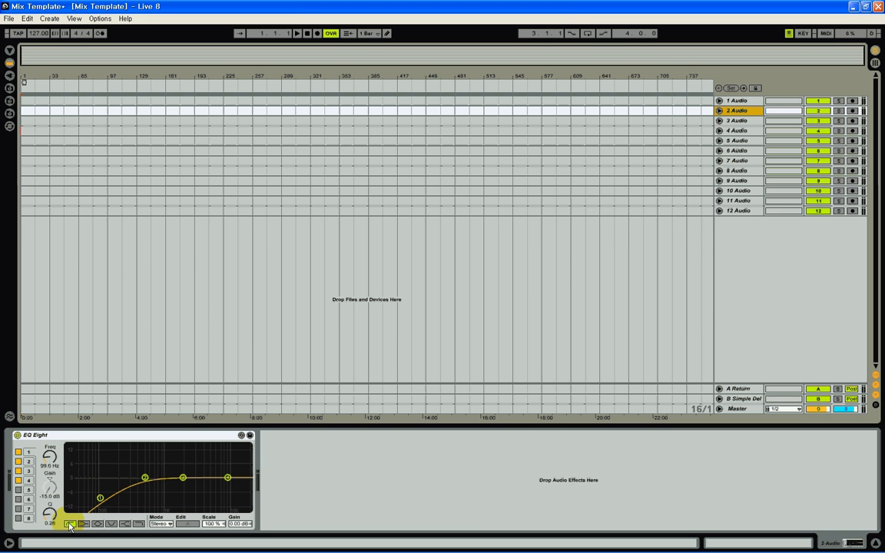
pyautogui.click(139, 524)
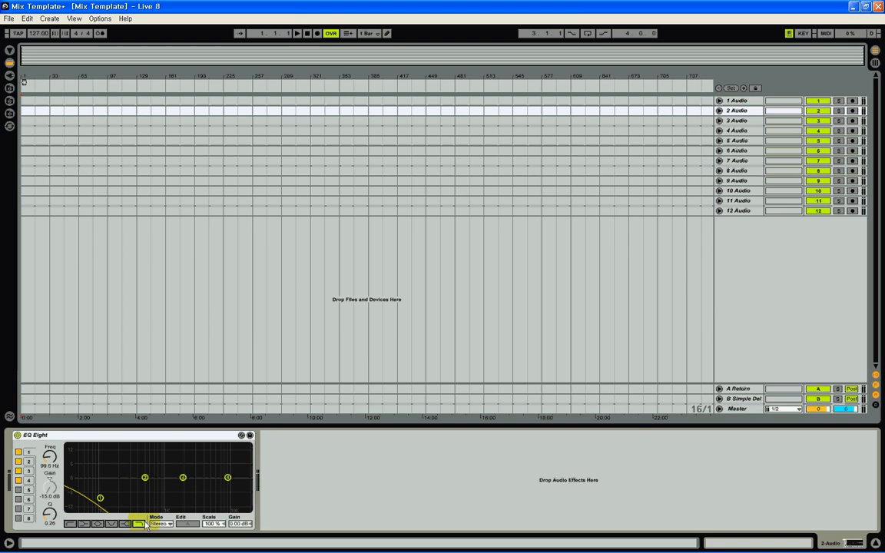
pyautogui.click(73, 524)
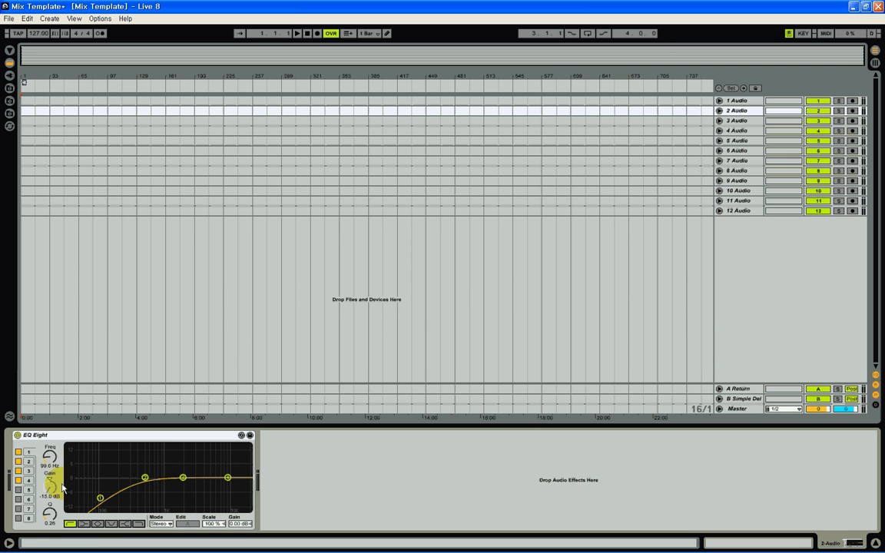
# Set filter 1 of the EQ Eight on 3 Audio to the low-cut type.
pyautogui.click(743, 123)
pyautogui.click(274, 322)
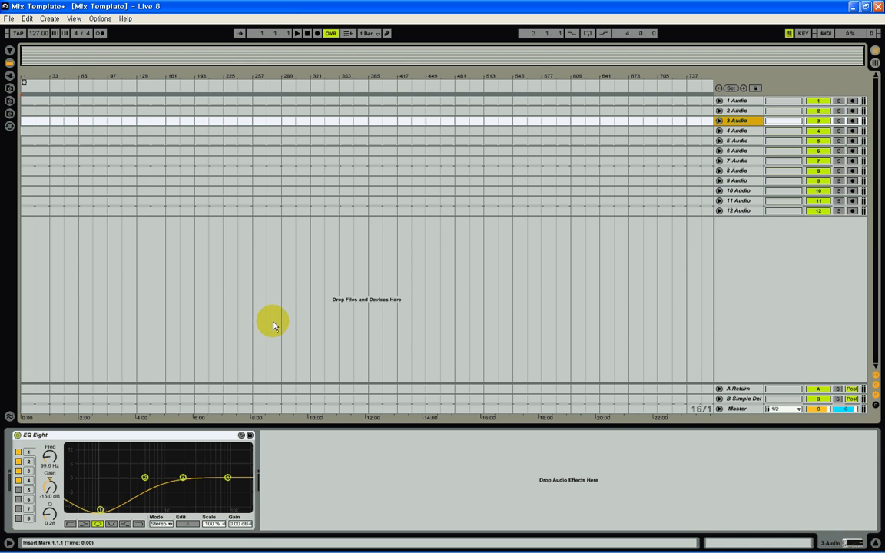
pyautogui.click(70, 524)
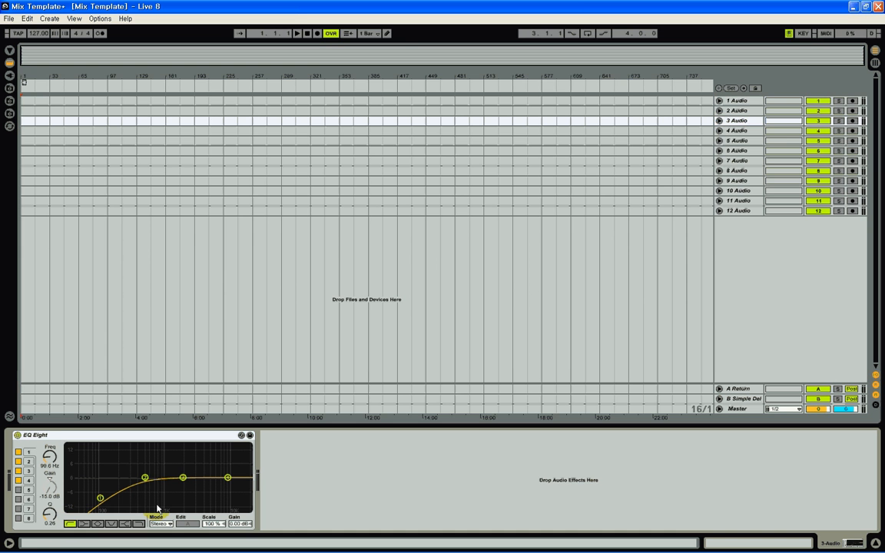
# Examine the EQ Eight settings on each of the tracks from 4 Audio to 12 Audio.
pyautogui.click(732, 132)
pyautogui.click(733, 141)
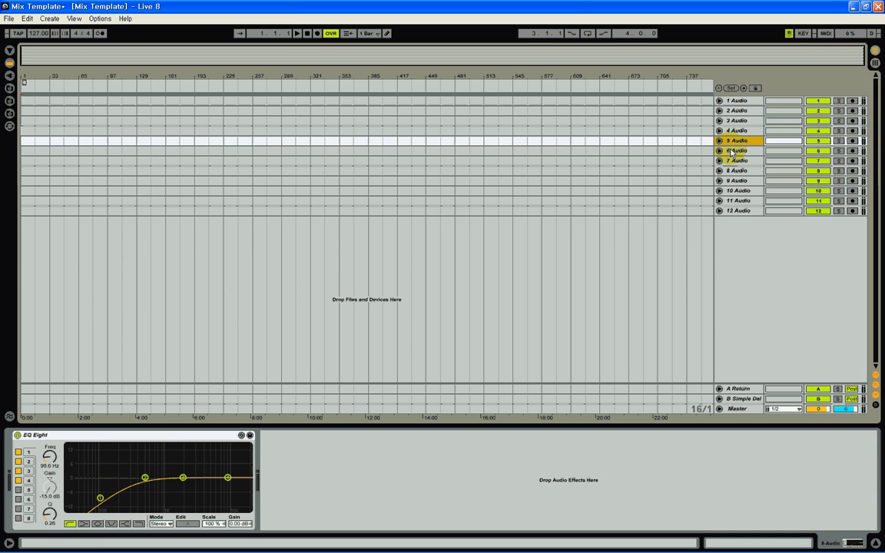
pyautogui.click(733, 151)
pyautogui.click(733, 160)
pyautogui.click(734, 171)
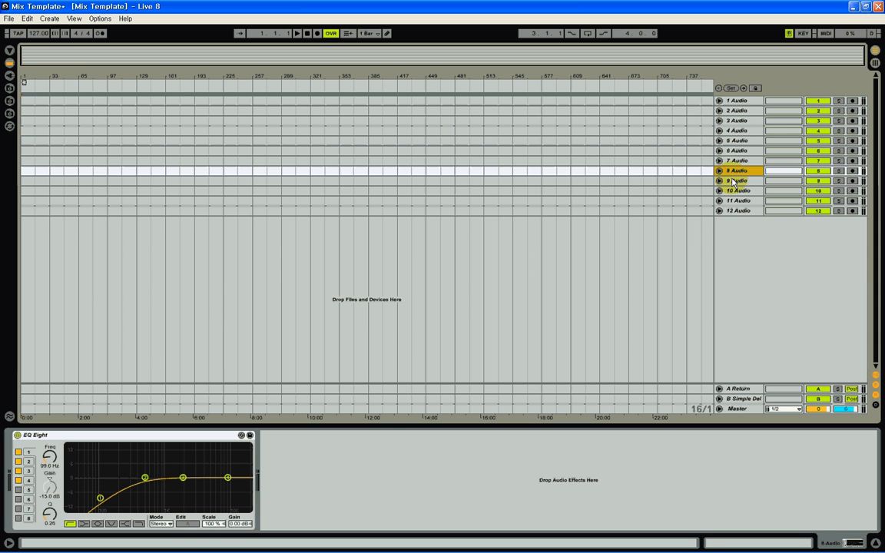
pyautogui.click(734, 180)
pyautogui.click(733, 190)
pyautogui.click(733, 200)
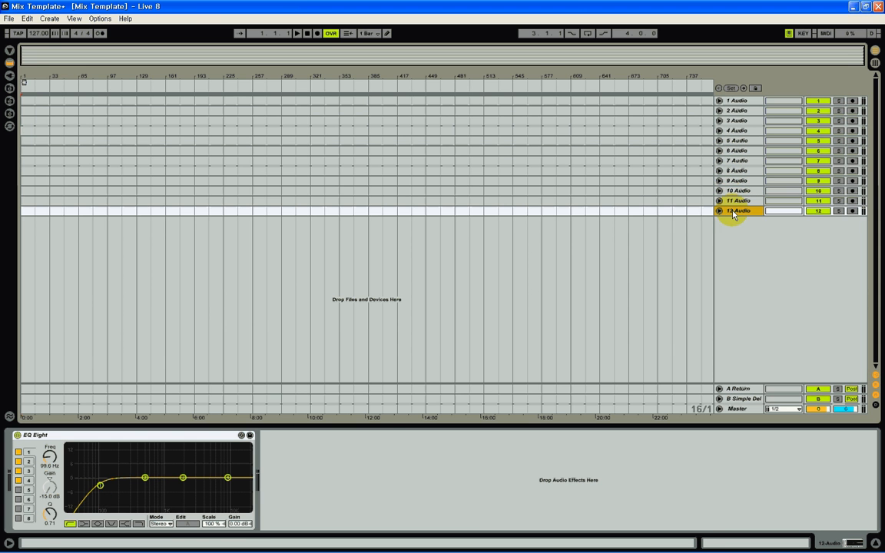
pyautogui.click(733, 211)
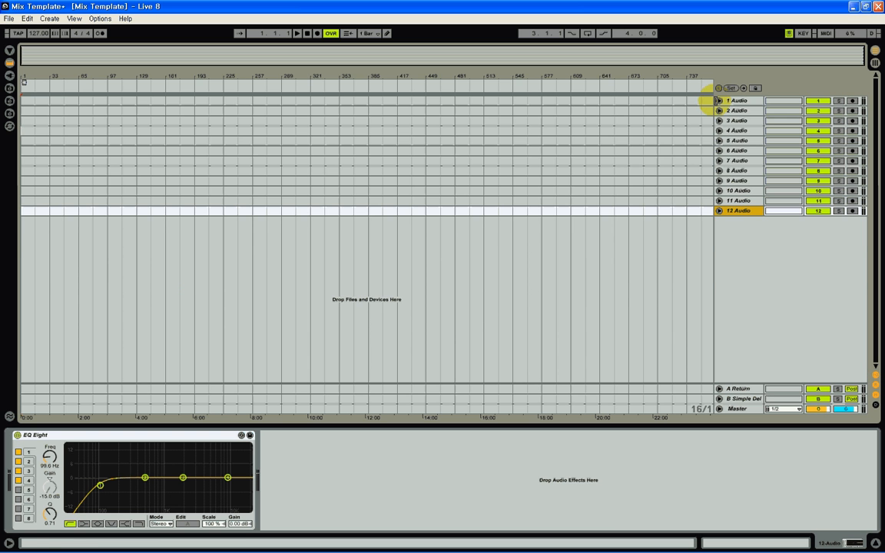
# Unfold tracks 1 Audio and 2 Audio in the arrangement.
pyautogui.click(718, 101)
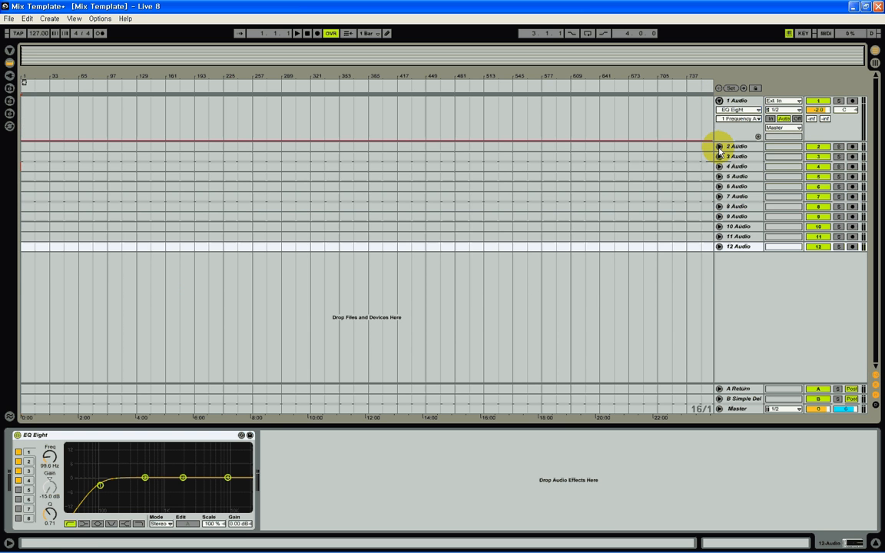
pyautogui.click(720, 147)
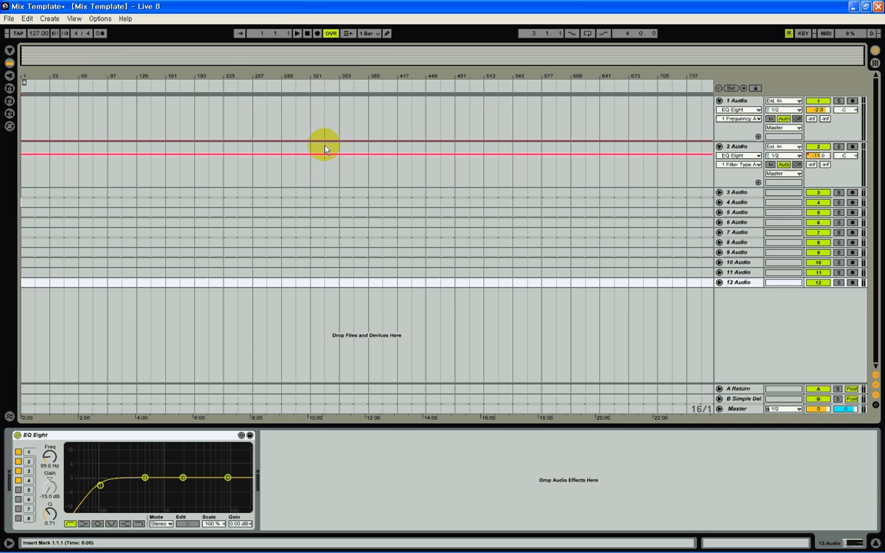
# Show the file browser with the music collection, narrow it, and locate the Lockstarz 3-1 folder.
pyautogui.click(10, 50)
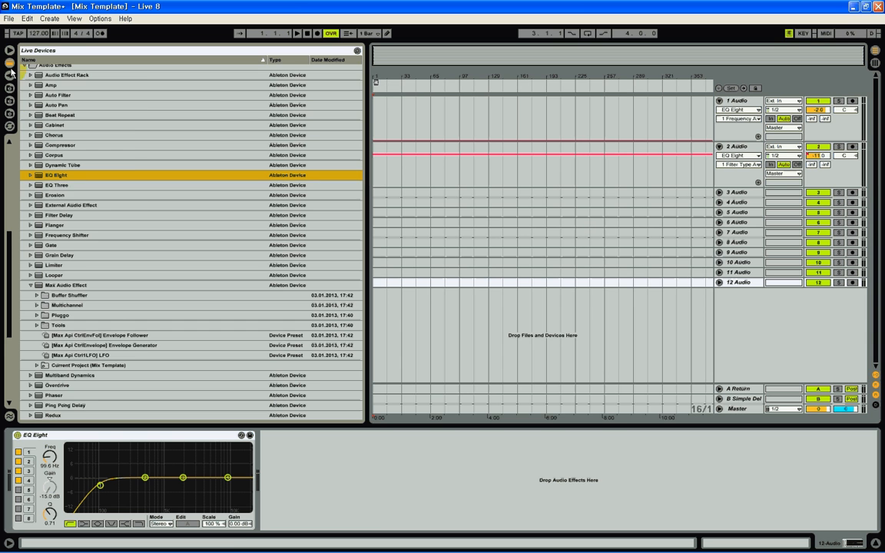
pyautogui.click(9, 113)
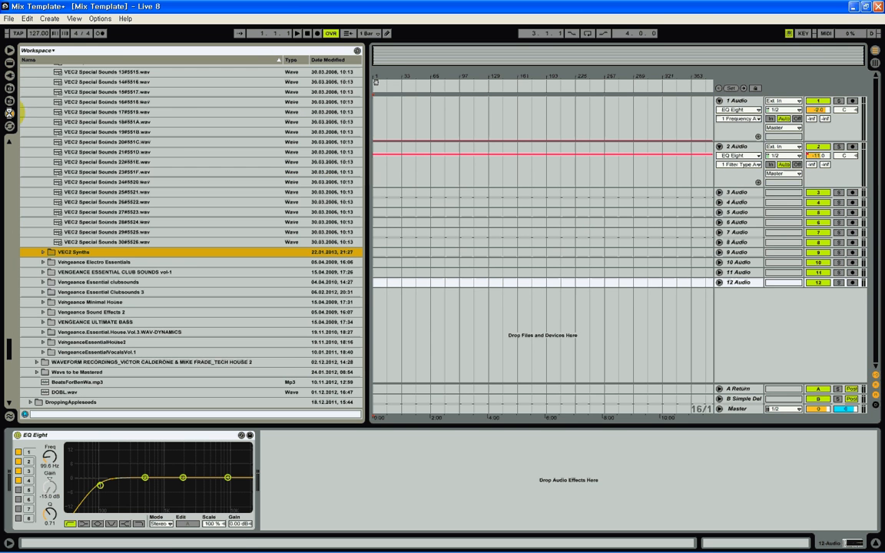
pyautogui.click(9, 100)
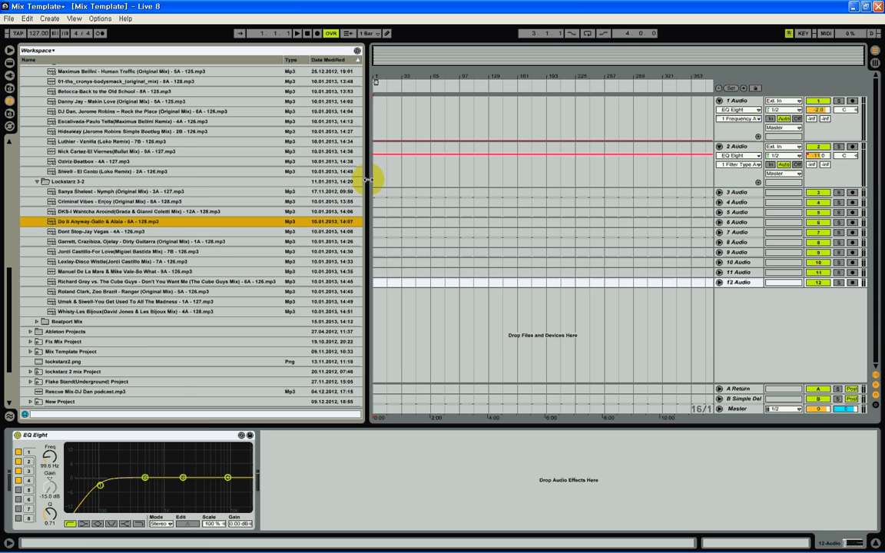
pyautogui.moveTo(368, 179); pyautogui.dragTo(258, 179)
pyautogui.scroll(4, 142, 202)
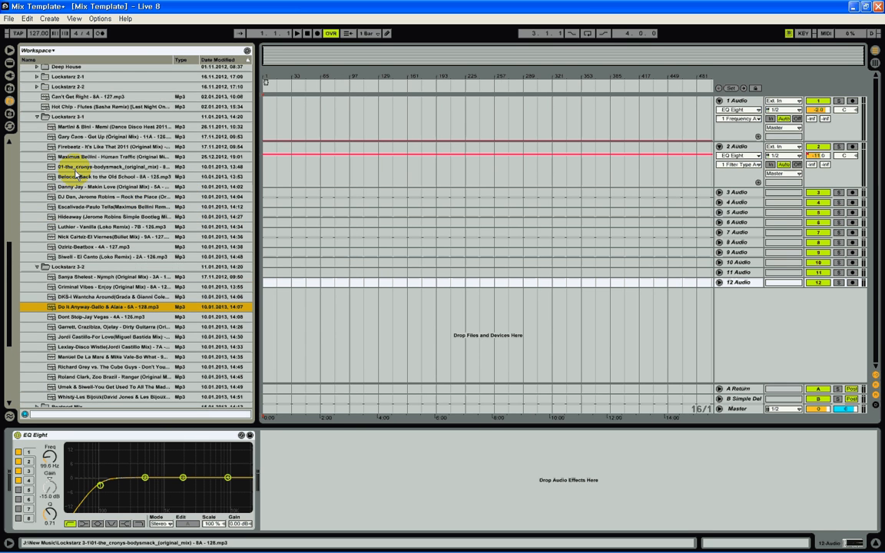
# Preview the Martini & Bini - Memi file from Lockstarz 3-1, stop it, and switch off browser previewing.
pyautogui.click(65, 127)
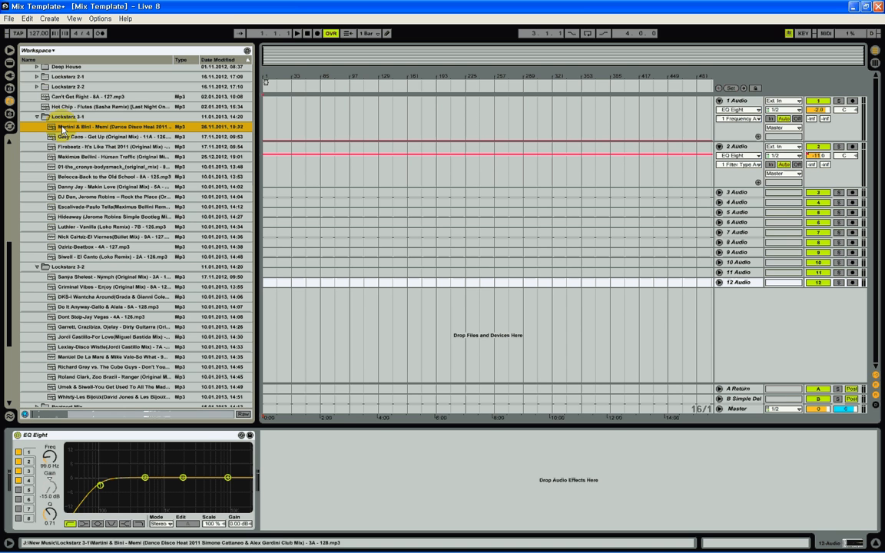
pyautogui.click(307, 34)
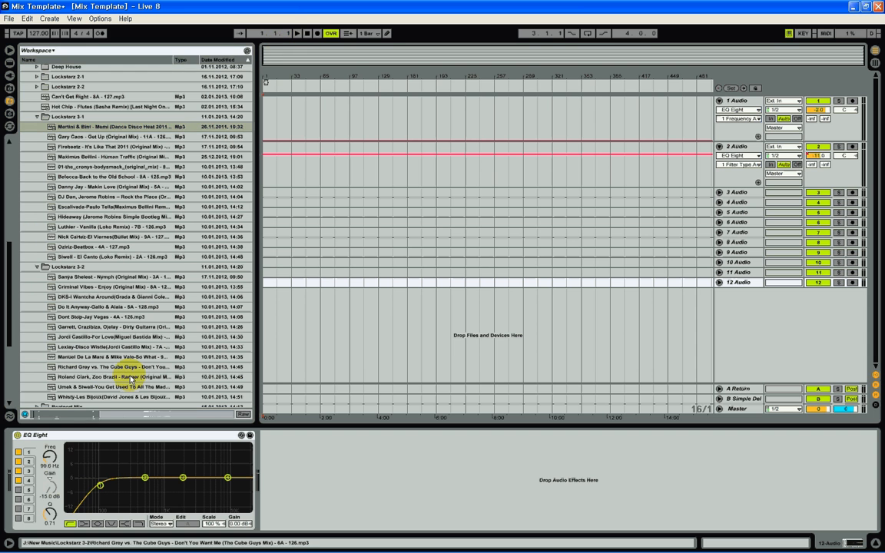
pyautogui.click(27, 415)
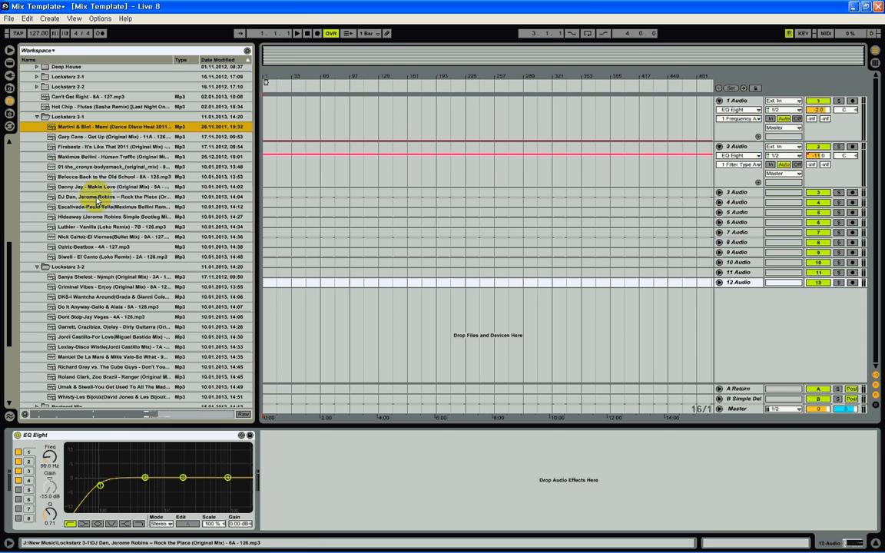
# Place Back to the Old School at bar 1 and Escalivada at about bar 337 on 1 Audio, with Rock the Place at bar 177 on 2 Audio.
pyautogui.moveTo(86, 176); pyautogui.dragTo(266, 120)
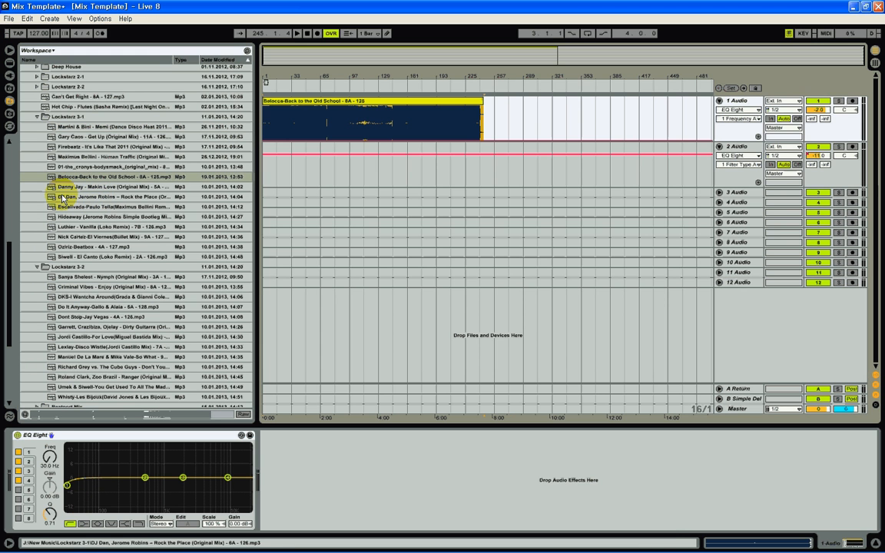
pyautogui.moveTo(59, 196); pyautogui.dragTo(423, 169)
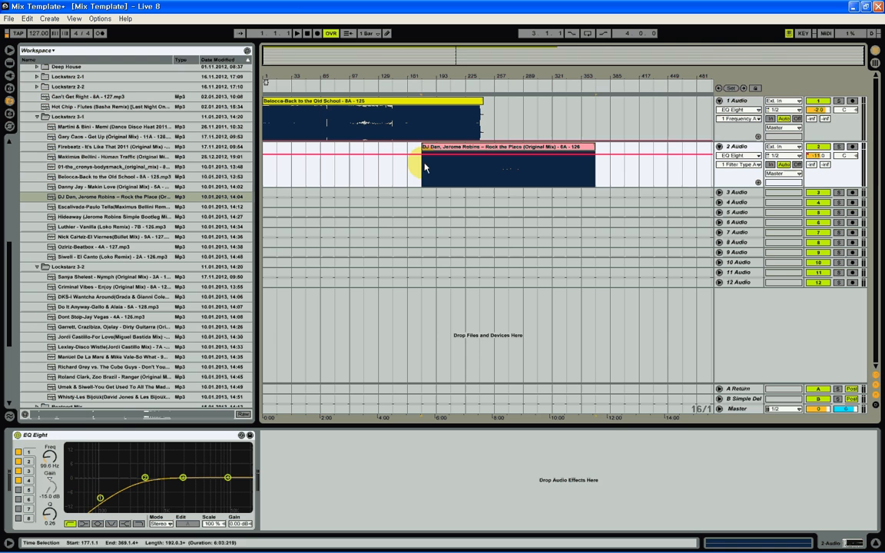
pyautogui.moveTo(68, 207); pyautogui.dragTo(569, 117)
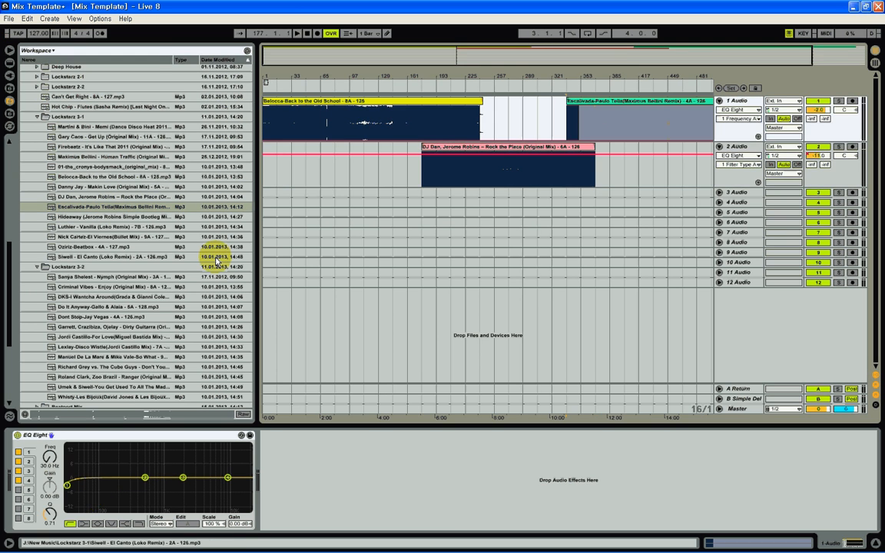
# Add Luthier - Vanilla (Loko Remix) from Lockstarz 3-1 to 2 Audio and position it to start at bar 481.
pyautogui.click(87, 227)
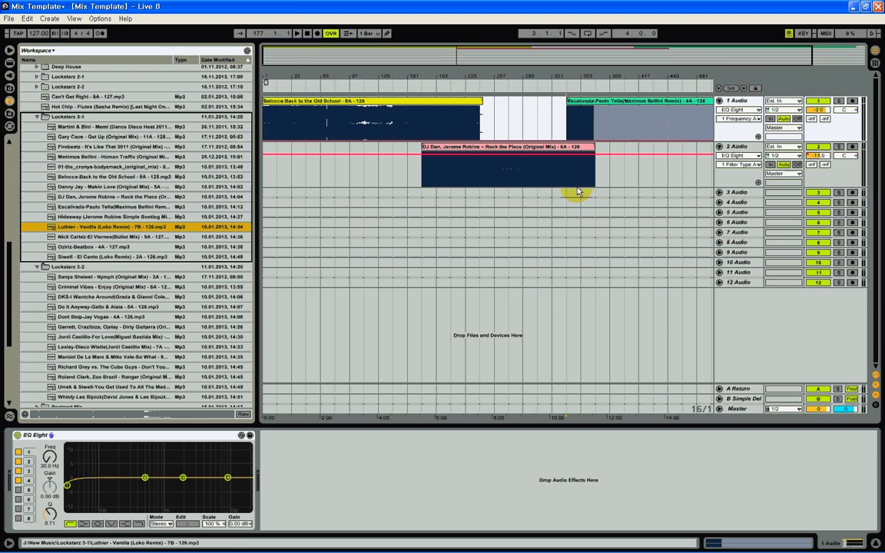
pyautogui.moveTo(577, 192); pyautogui.dragTo(665, 167)
pyautogui.moveTo(643, 73); pyautogui.dragTo(506, 73)
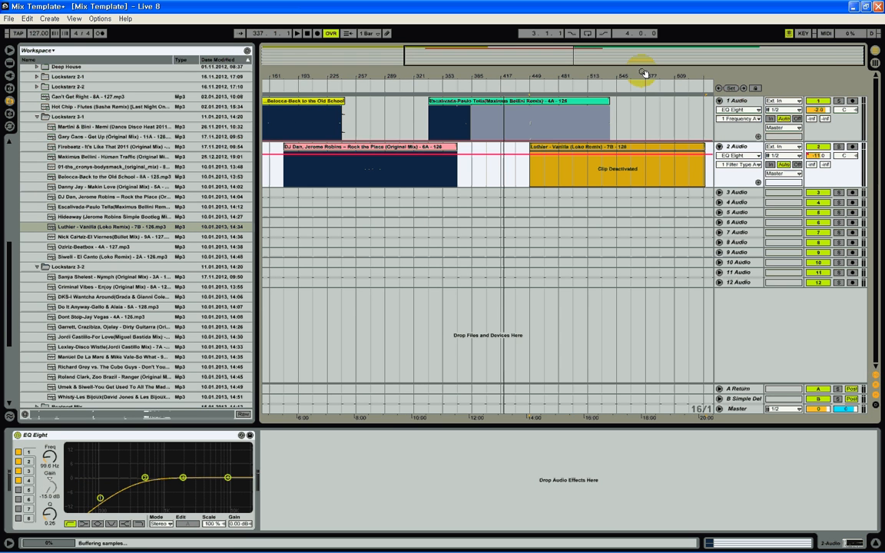
pyautogui.click(560, 150)
pyautogui.moveTo(560, 154); pyautogui.dragTo(589, 153)
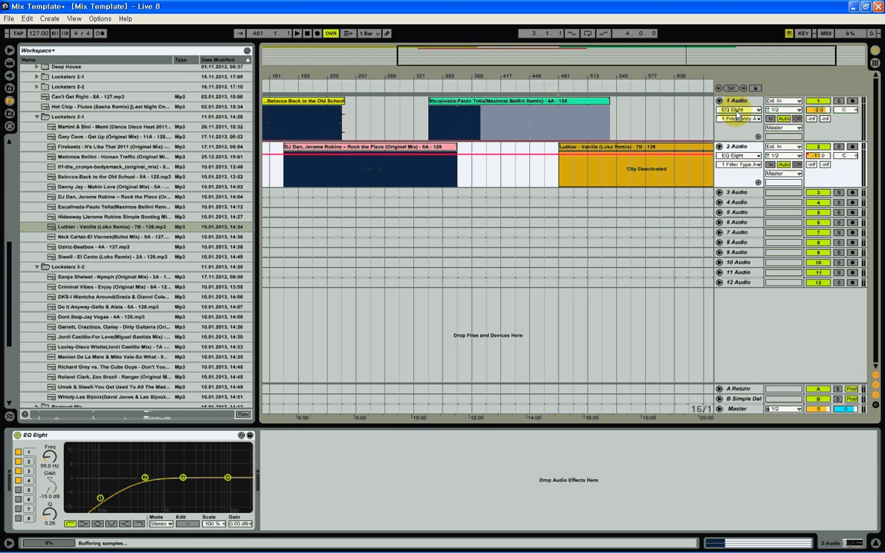
pyautogui.click(701, 170)
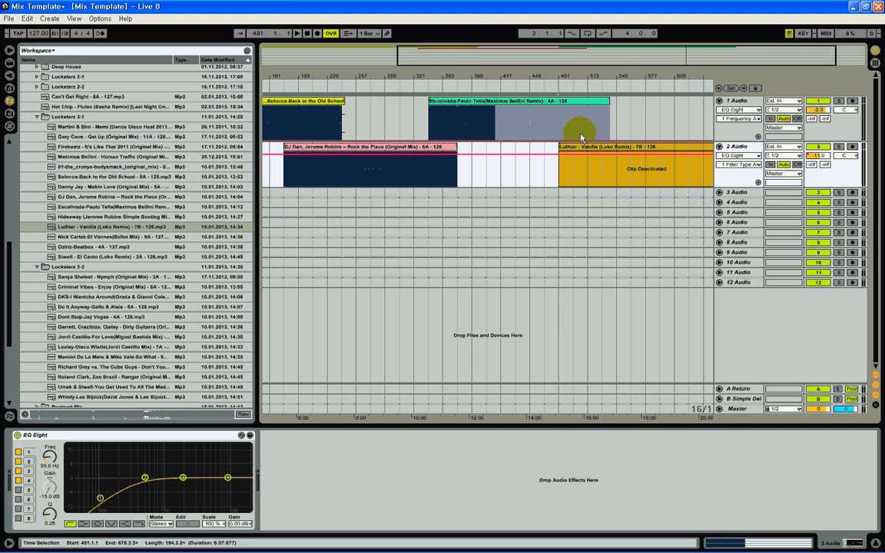
pyautogui.click(536, 75)
pyautogui.moveTo(536, 75); pyautogui.dragTo(533, 71)
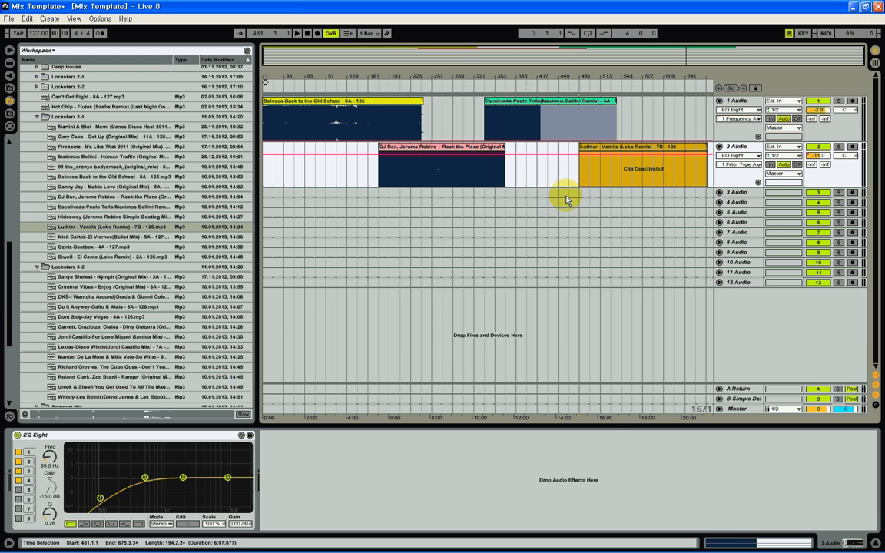
# Unfold 3 Audio, then move the Escalivada clip to 3 Audio at bar 321 and the Luthier - Vanilla clip to 4 Audio at bar 497.
pyautogui.click(719, 197)
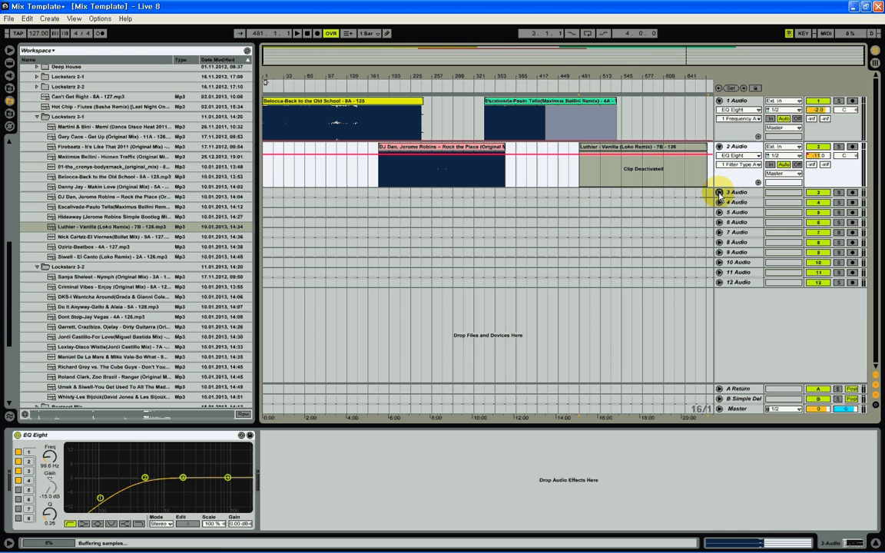
pyautogui.click(719, 192)
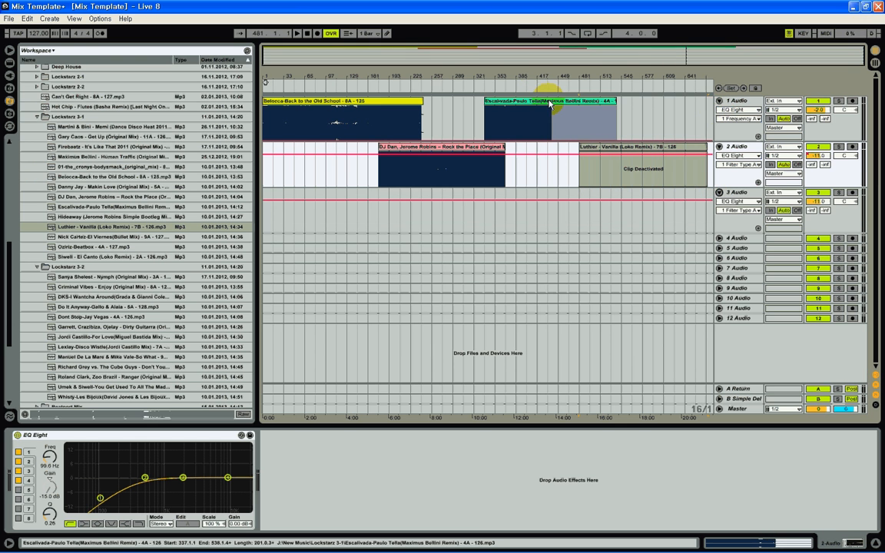
pyautogui.moveTo(548, 100); pyautogui.dragTo(538, 191)
pyautogui.click(656, 149)
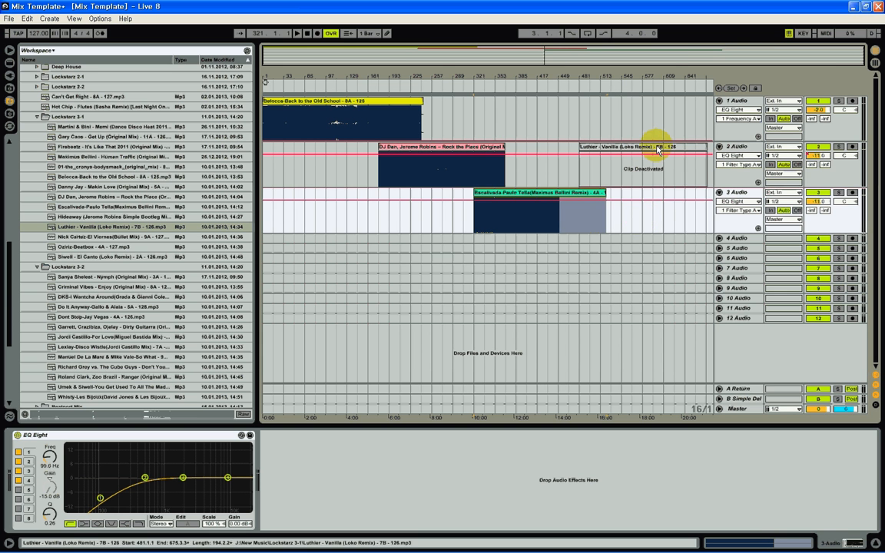
pyautogui.moveTo(656, 149); pyautogui.dragTo(668, 225)
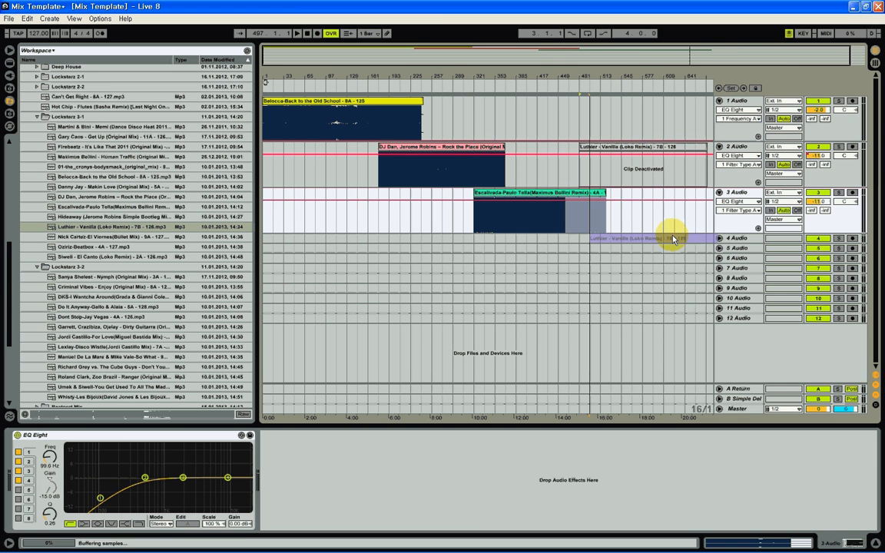
pyautogui.moveTo(673, 239); pyautogui.dragTo(674, 239)
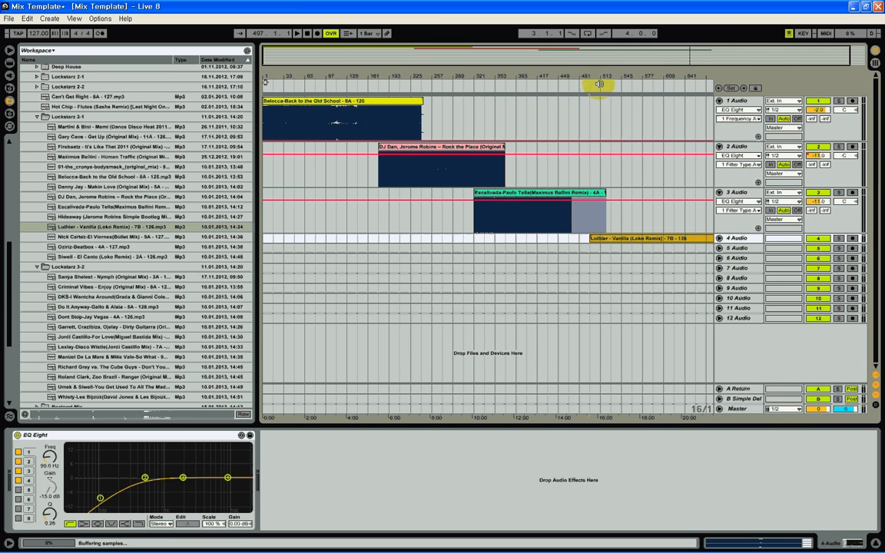
pyautogui.moveTo(599, 85); pyautogui.dragTo(570, 81)
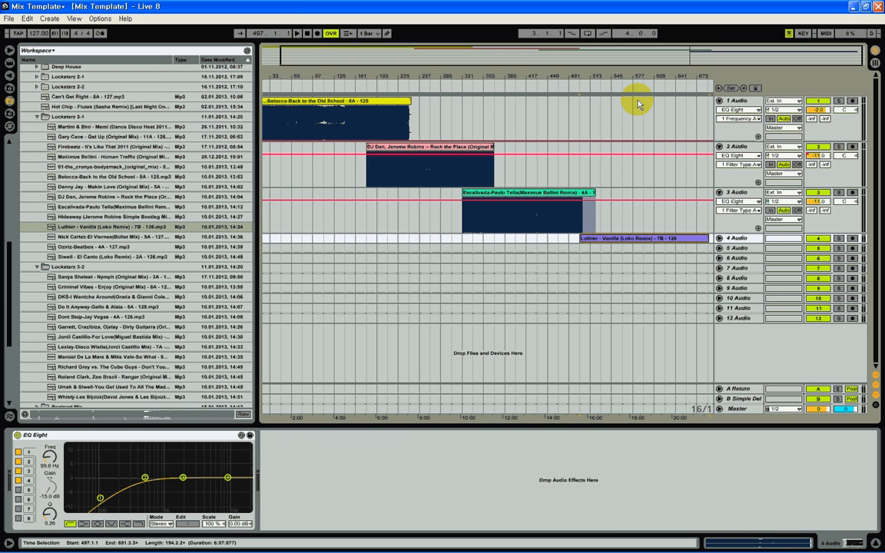
pyautogui.moveTo(553, 77); pyautogui.dragTo(387, 115)
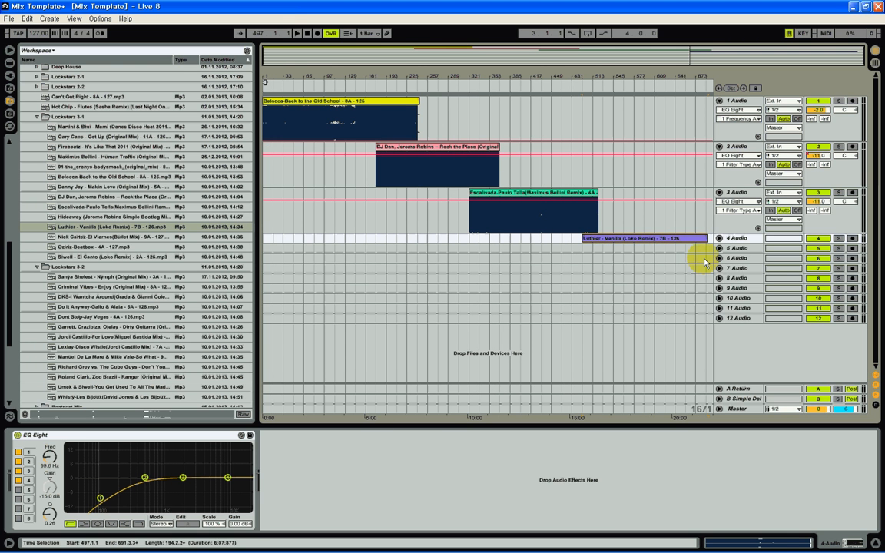
# Delete the four song clips from tracks 1 Audio through 4 Audio, emptying the arrangement.
pyautogui.click(622, 239)
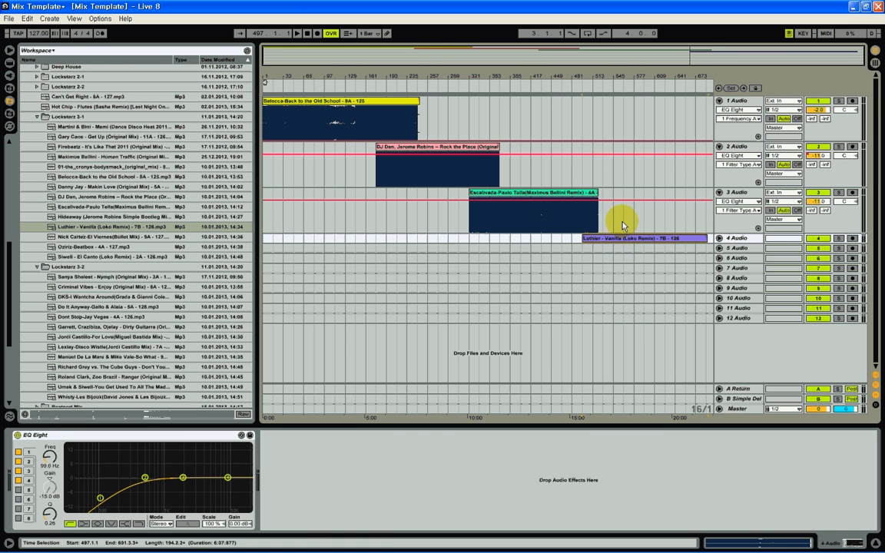
pyautogui.click(521, 195)
pyautogui.press('Delete')
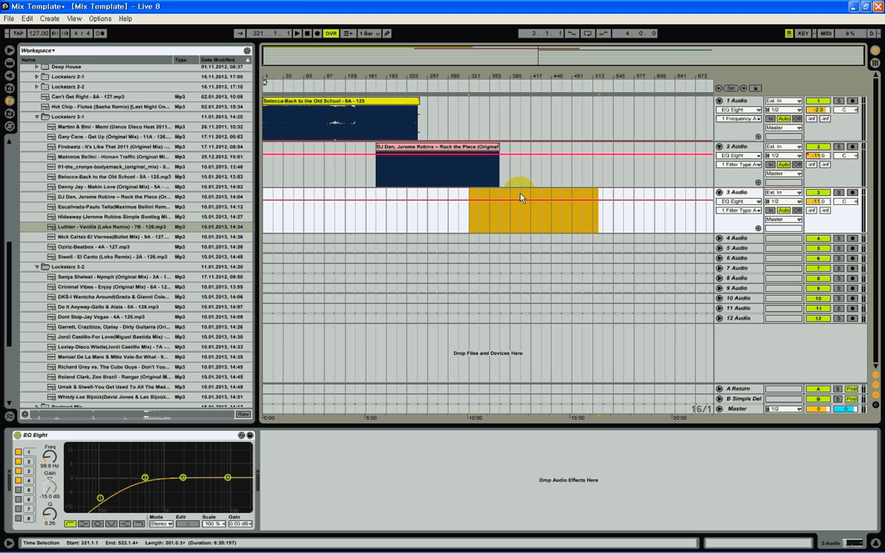
pyautogui.click(443, 148)
pyautogui.press('Delete')
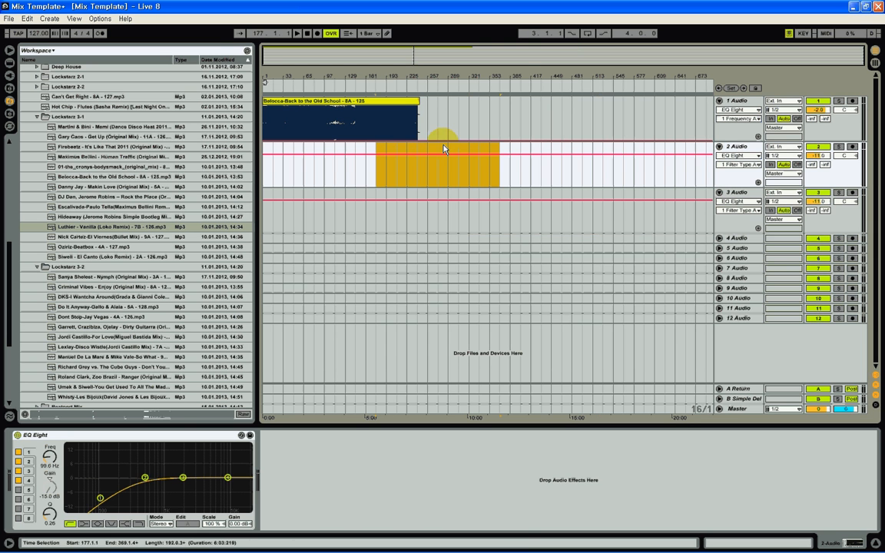
pyautogui.click(352, 100)
pyautogui.press('Delete')
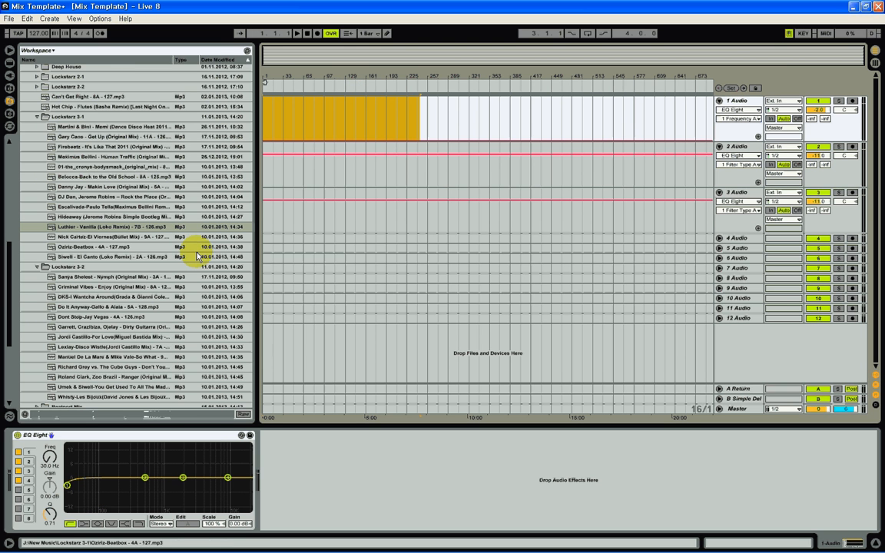
# Place Belocca-Back to the Old School from Lockstarz 3-1 at bar 1 on 1 Audio and select the clip.
pyautogui.click(54, 178)
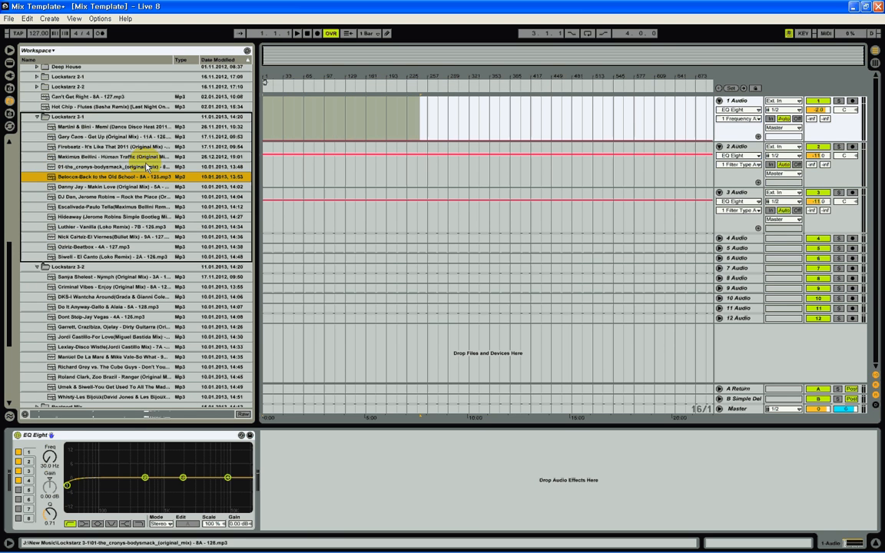
pyautogui.moveTo(146, 167); pyautogui.dragTo(266, 123)
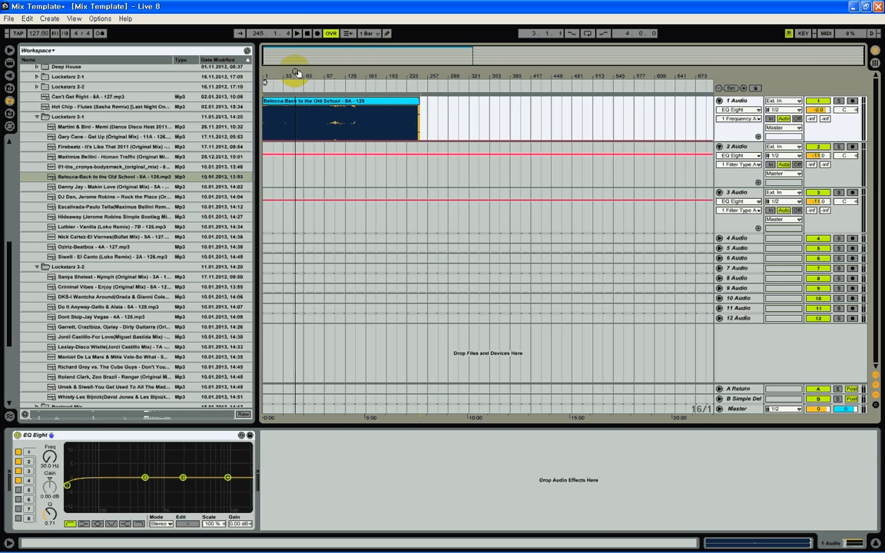
pyautogui.moveTo(298, 73); pyautogui.dragTo(474, 75)
pyautogui.click(349, 105)
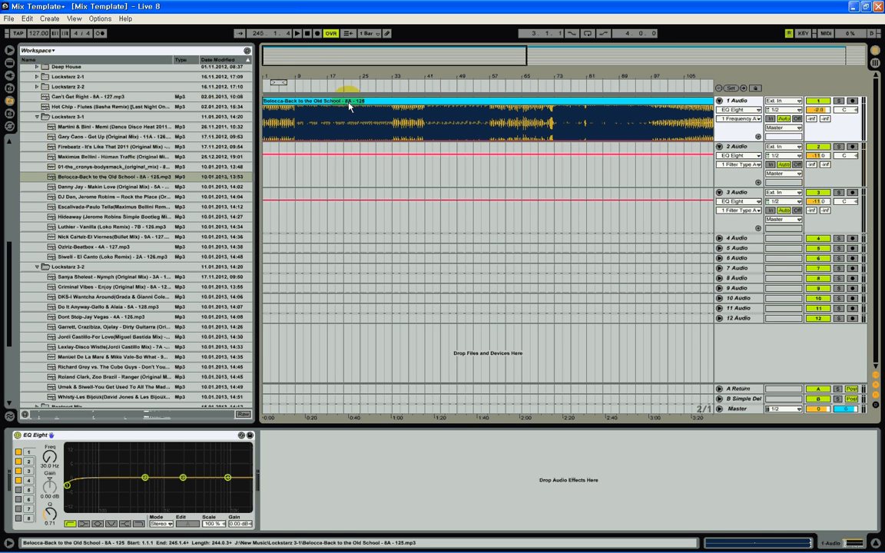
pyautogui.click(364, 132)
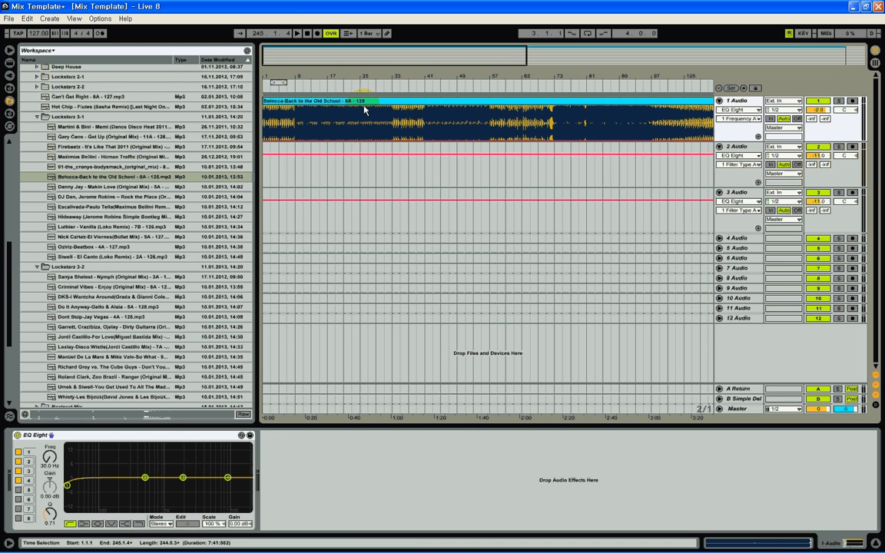
pyautogui.click(363, 103)
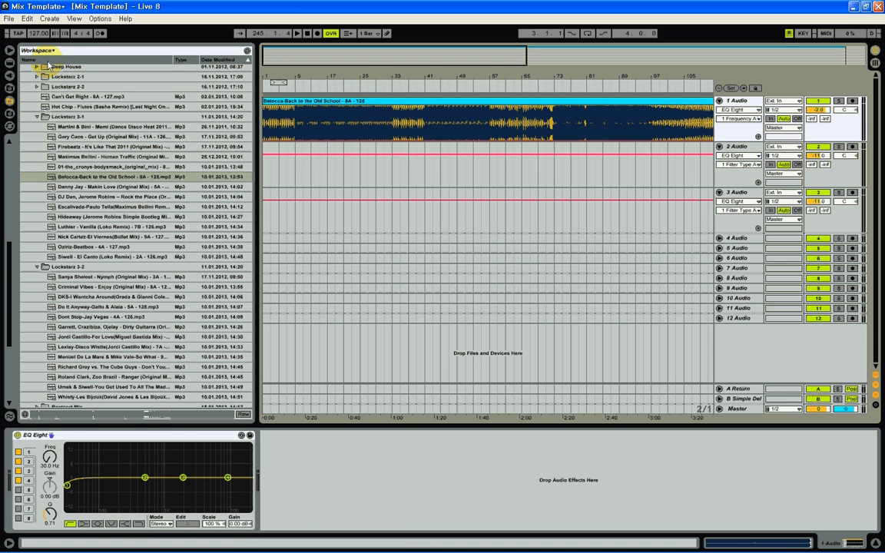
# Try slower and faster project tempos in whole-BPM steps and settle on 128.00 BPM.
pyautogui.click(36, 33)
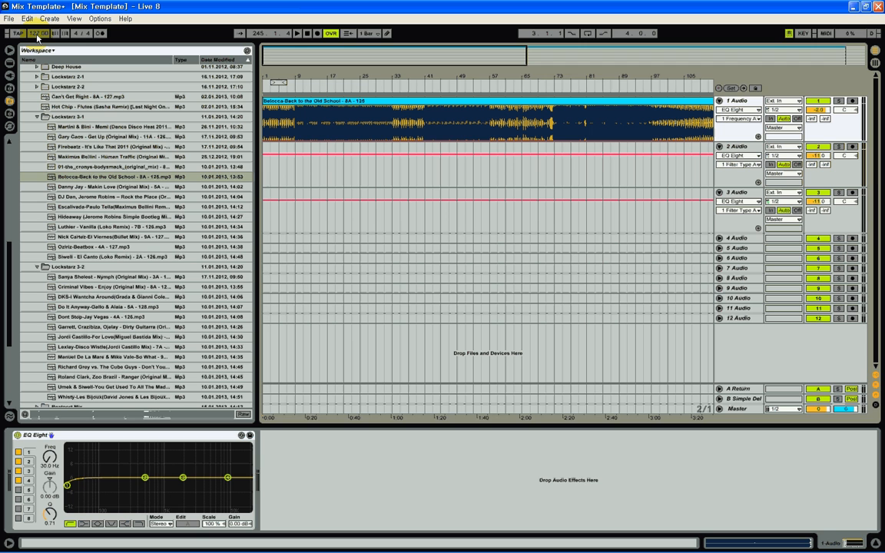
pyautogui.click(37, 34)
pyautogui.press('Down')
pyautogui.press('Down')
pyautogui.press('Down')
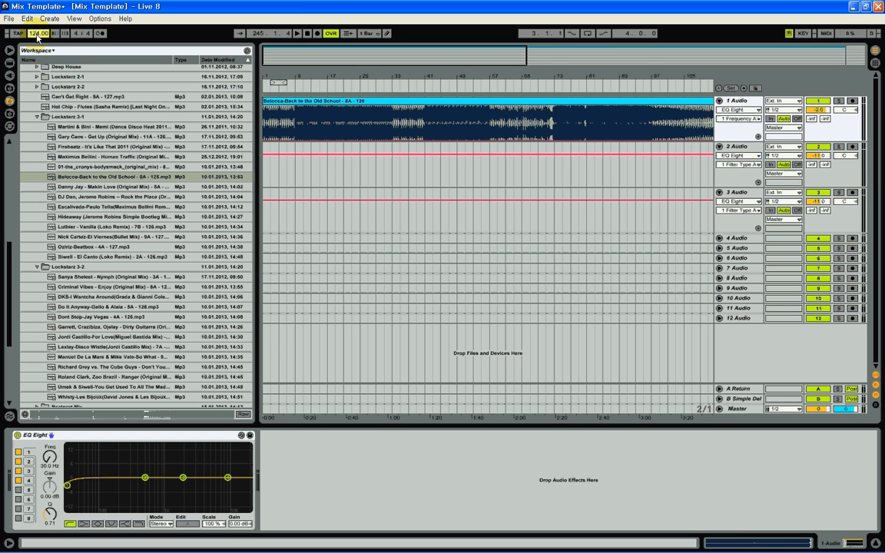
pyautogui.press('Up')
pyautogui.press('Up')
pyautogui.press('Up')
pyautogui.press('Up')
pyautogui.press('Up')
pyautogui.press('Up')
pyautogui.press('Down')
pyautogui.press('Down')
pyautogui.press('Down')
pyautogui.press('Down')
pyautogui.press('Down')
pyautogui.press('Down')
pyautogui.press('Down')
pyautogui.press('Down')
pyautogui.press('Down')
pyautogui.press('Down')
pyautogui.press('Down')
pyautogui.press('Down')
pyautogui.press('Down')
pyautogui.press('Down')
pyautogui.press('Down')
pyautogui.press('Down')
pyautogui.press('Down')
pyautogui.press('Down')
pyautogui.press('Up')
pyautogui.press('Up')
pyautogui.press('Up')
pyautogui.press('Up')
pyautogui.press('Up')
pyautogui.press('Up')
pyautogui.press('Up')
pyautogui.press('Up')
pyautogui.press('Up')
pyautogui.press('Up')
pyautogui.press('Up')
pyautogui.press('Up')
pyautogui.press('Up')
pyautogui.press('Up')
pyautogui.press('Up')
pyautogui.press('Up')
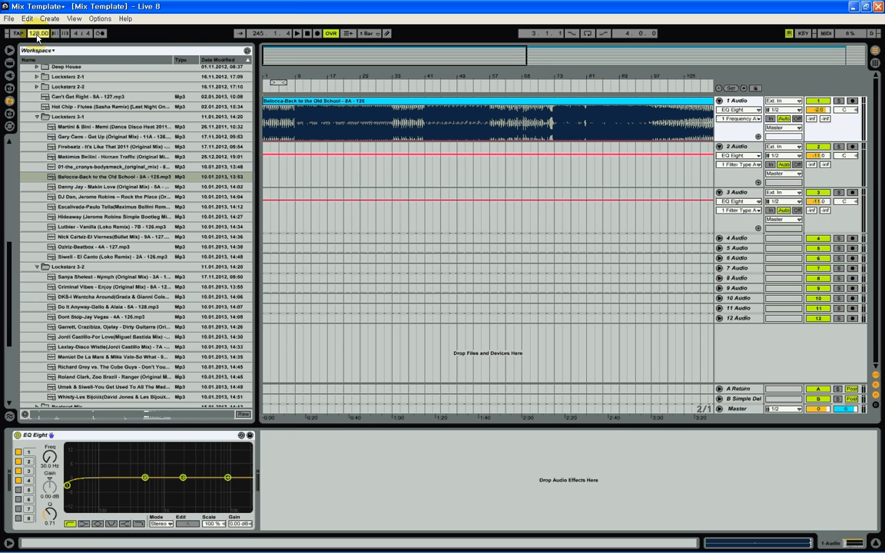
# Look over the Back to the Old School waveform, play the arrangement from bar 1, and stop playback.
pyautogui.moveTo(318, 73); pyautogui.dragTo(319, 71)
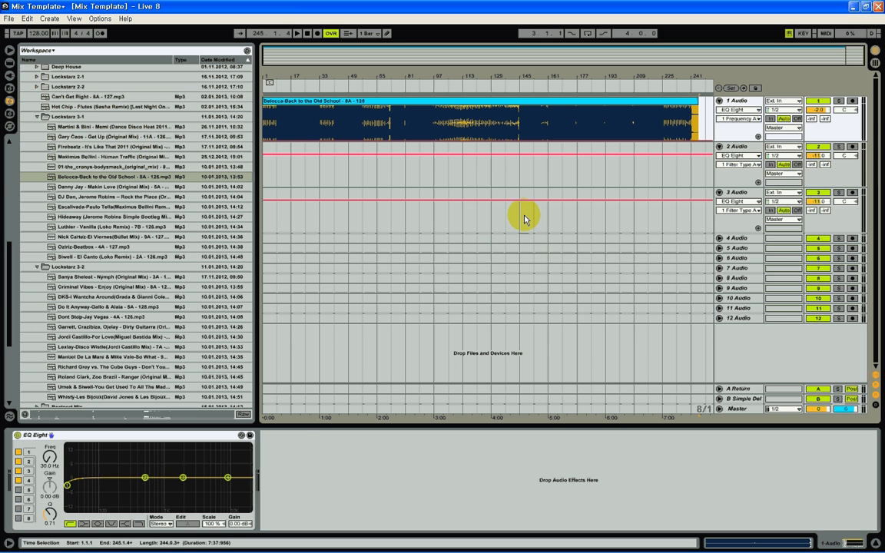
pyautogui.moveTo(515, 78); pyautogui.dragTo(514, 82)
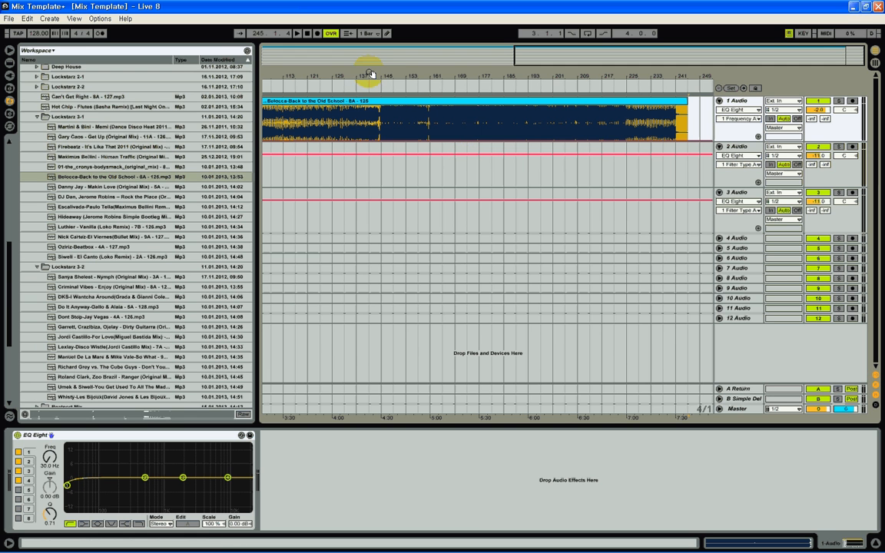
pyautogui.moveTo(369, 74); pyautogui.dragTo(467, 213)
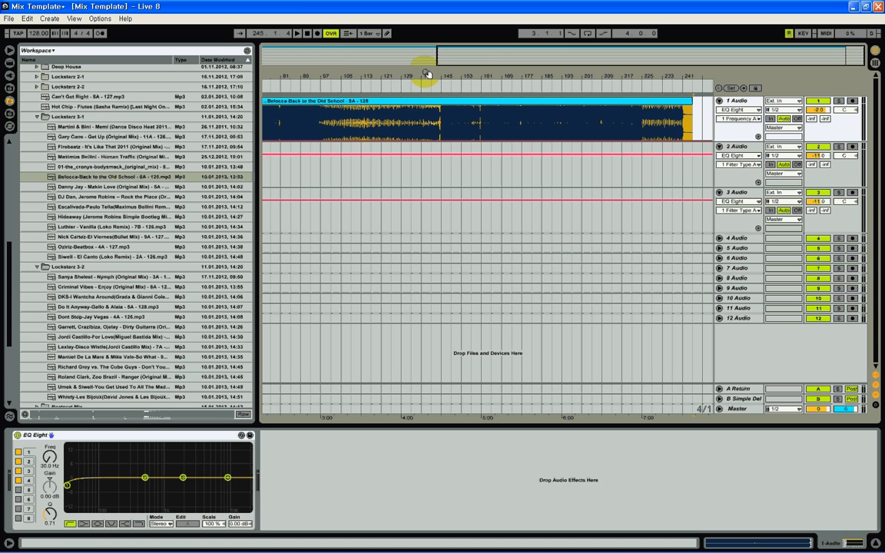
pyautogui.moveTo(427, 74); pyautogui.dragTo(510, 75)
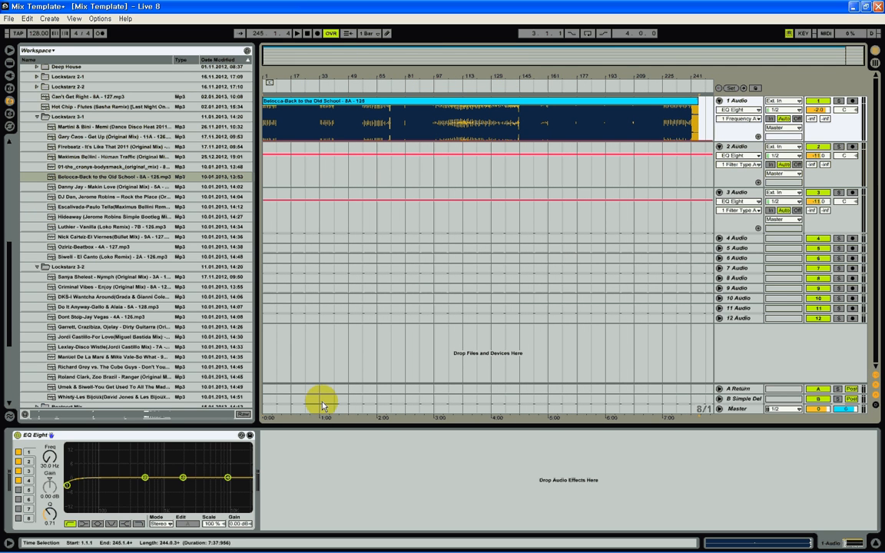
pyautogui.click(307, 33)
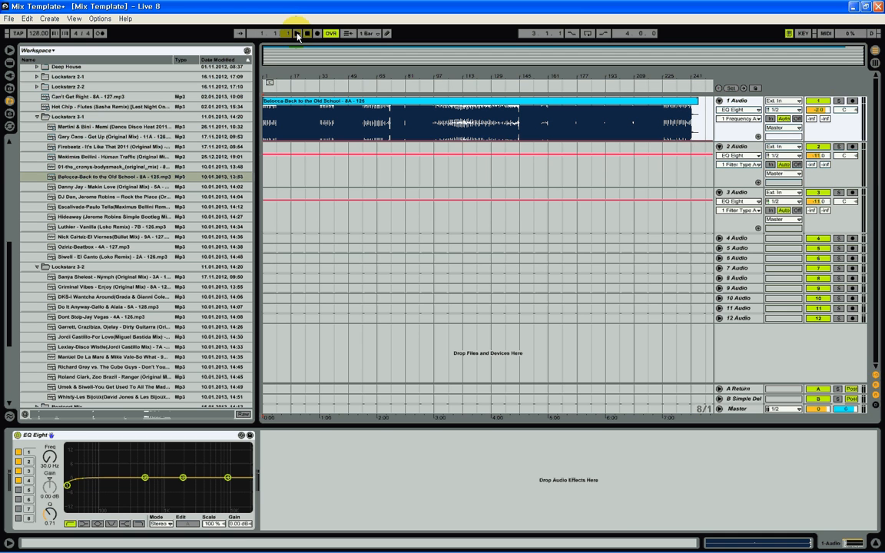
pyautogui.click(298, 35)
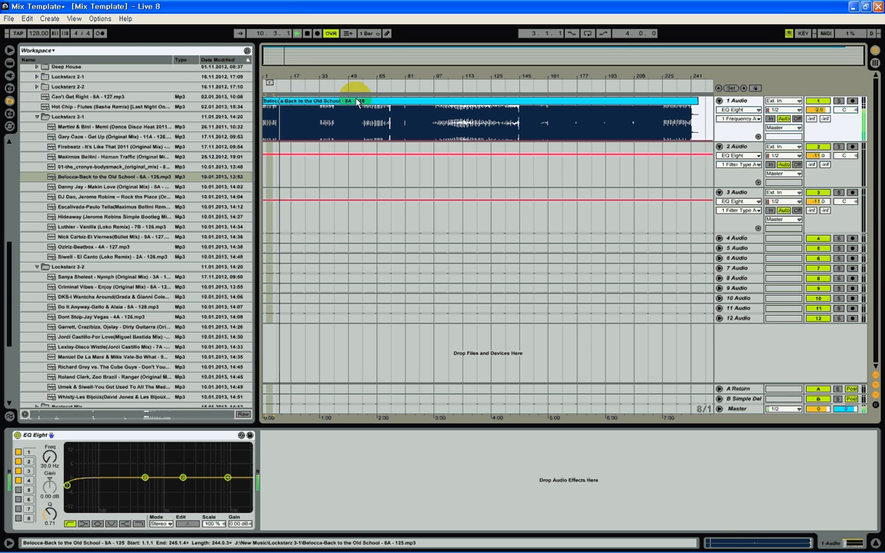
pyautogui.click(306, 33)
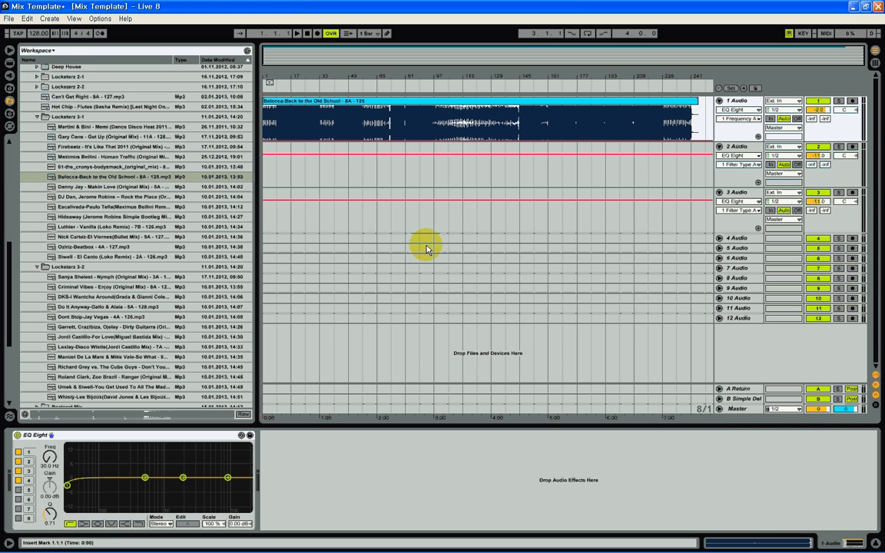
# Bring the Lockstarz 3-2 folder's songs into view and widen the file browser to show the full file names.
pyautogui.scroll(-3, 148, 197)
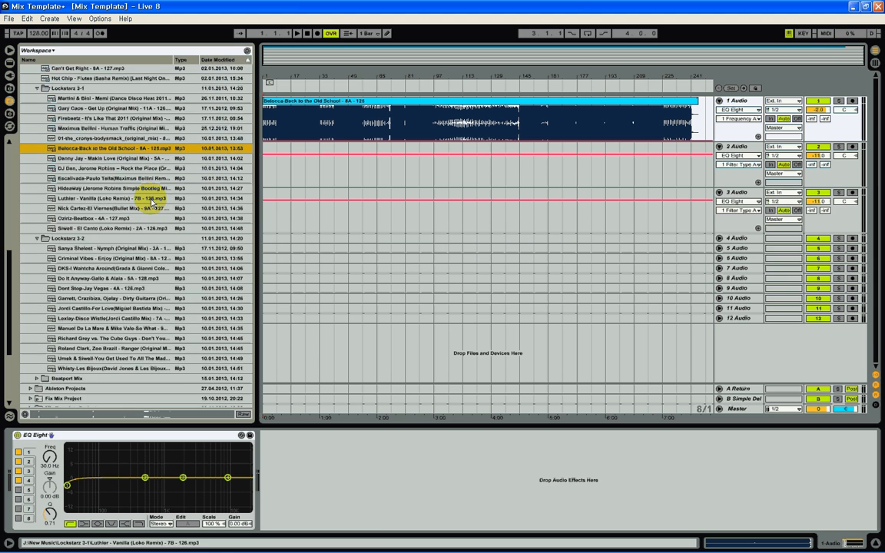
pyautogui.scroll(-2, 150, 203)
pyautogui.scroll(1, 152, 201)
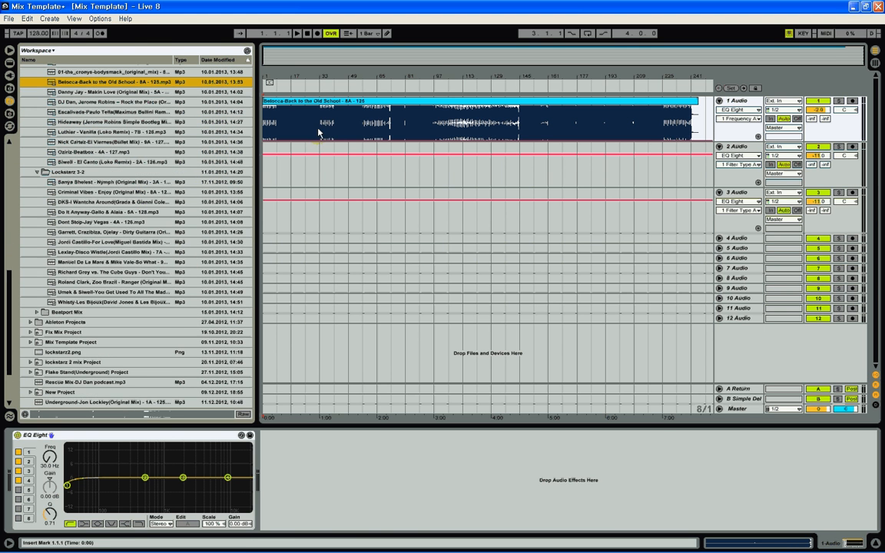
pyautogui.scroll(-1, 177, 232)
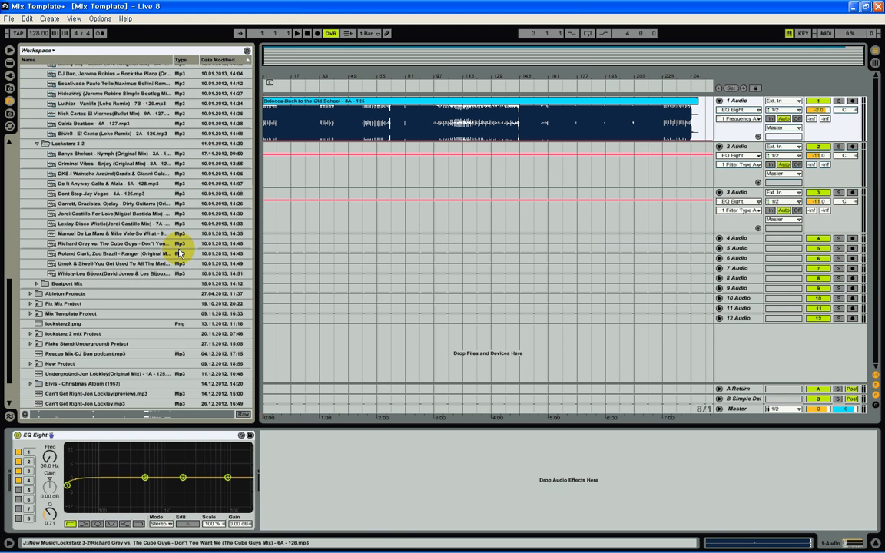
pyautogui.moveTo(259, 188); pyautogui.dragTo(350, 189)
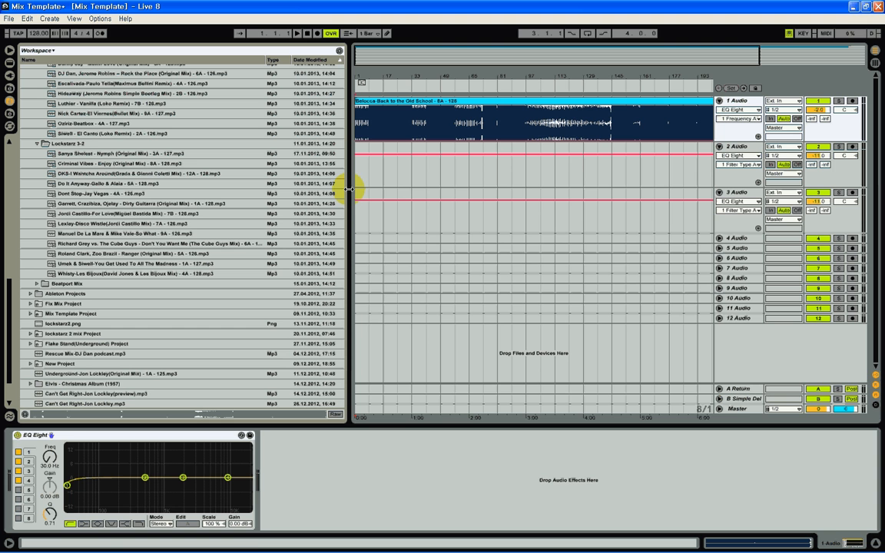
# Place Lexlay-Disco Wistle(Jordi Castillo Mix) from Lockstarz 3-2 at bar 145 on 2 Audio and hide the file browser.
pyautogui.moveTo(350, 189); pyautogui.dragTo(348, 189)
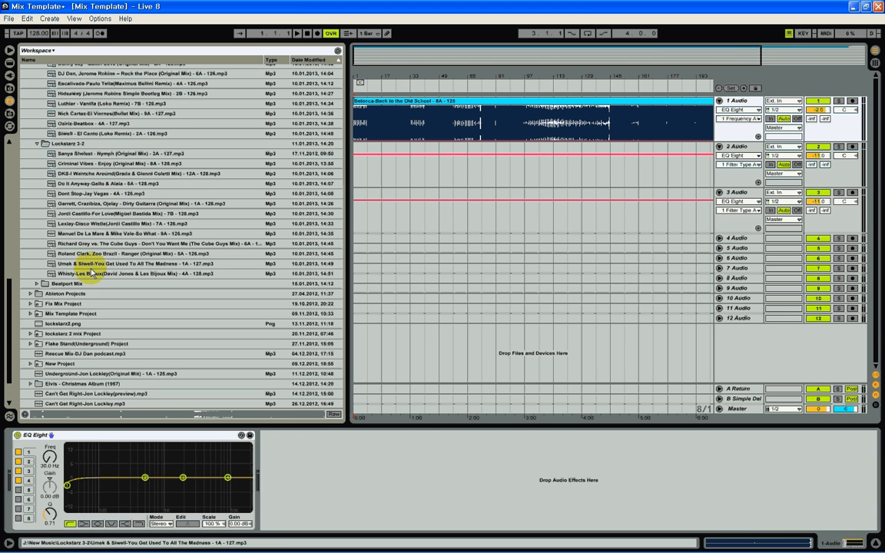
pyautogui.moveTo(56, 225); pyautogui.dragTo(611, 171)
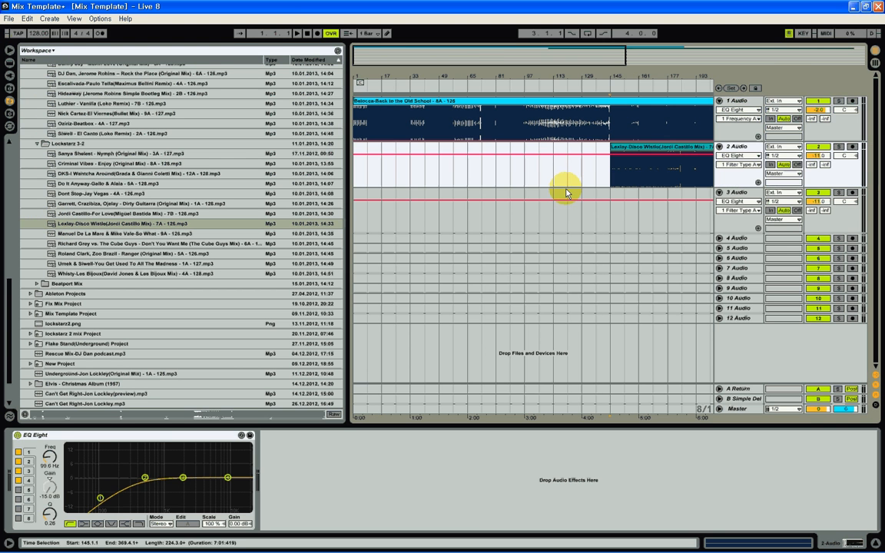
pyautogui.click(10, 50)
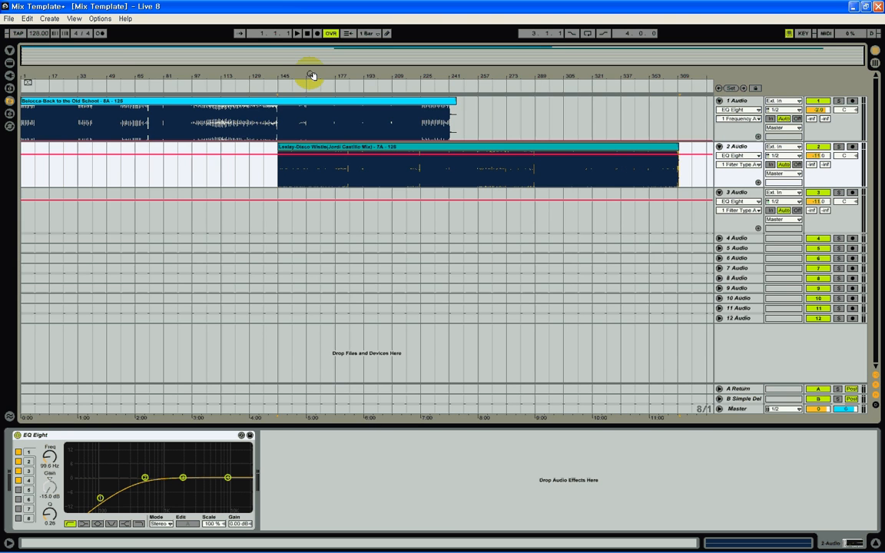
pyautogui.moveTo(311, 74); pyautogui.dragTo(312, 75)
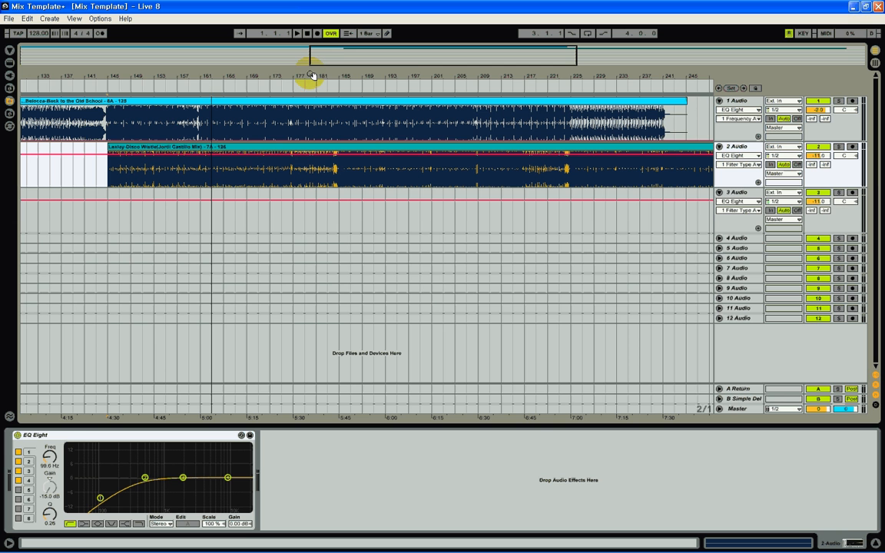
pyautogui.click(230, 179)
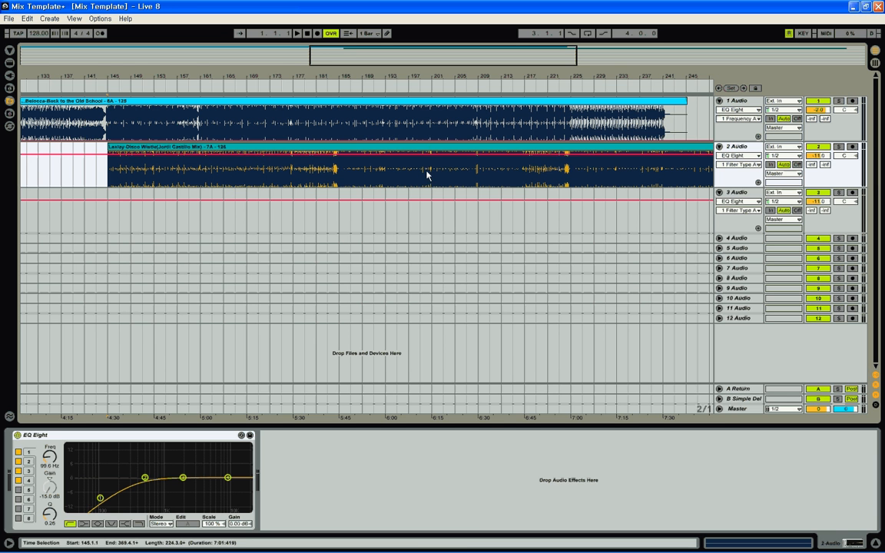
# Try the Disco Wistle clip on 2 Audio at bar 171 and bar 169, comparing it with the end of Back to the Old School.
pyautogui.moveTo(444, 146); pyautogui.dragTo(587, 150)
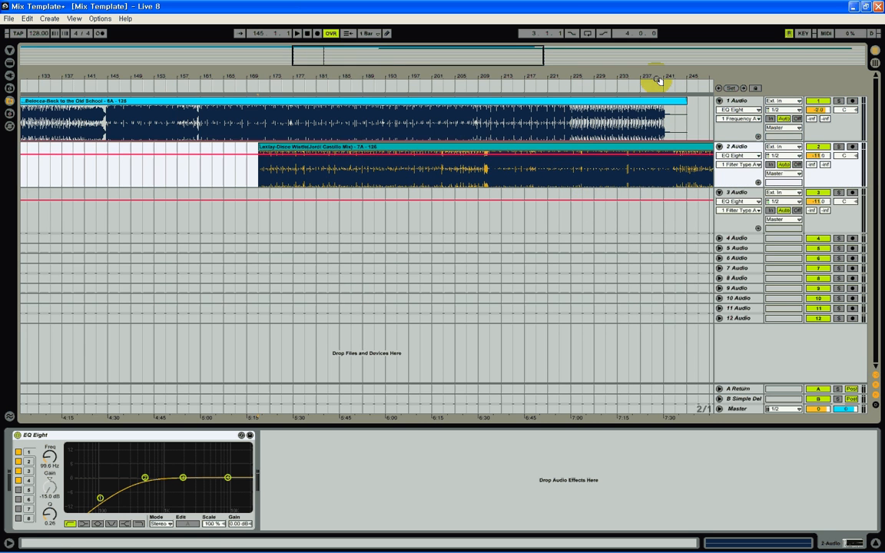
pyautogui.moveTo(660, 79); pyautogui.dragTo(525, 89)
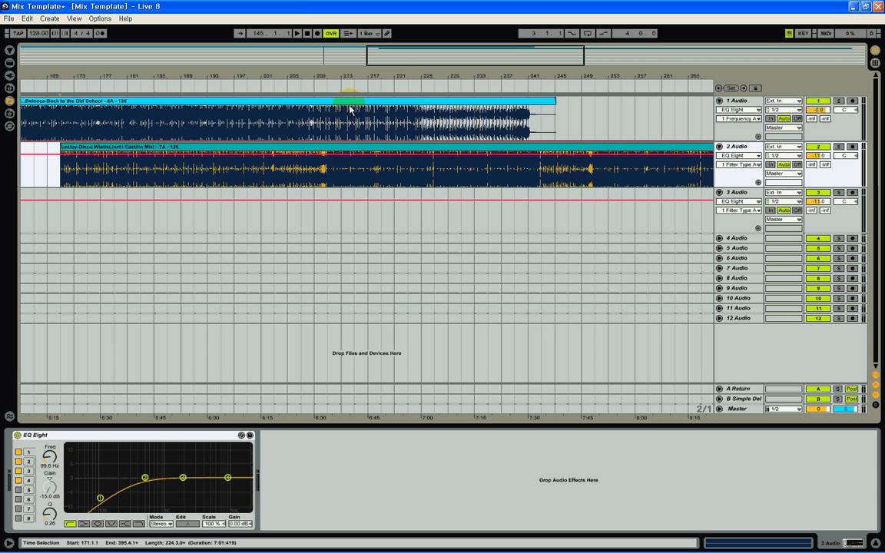
pyautogui.moveTo(348, 76); pyautogui.dragTo(562, 82)
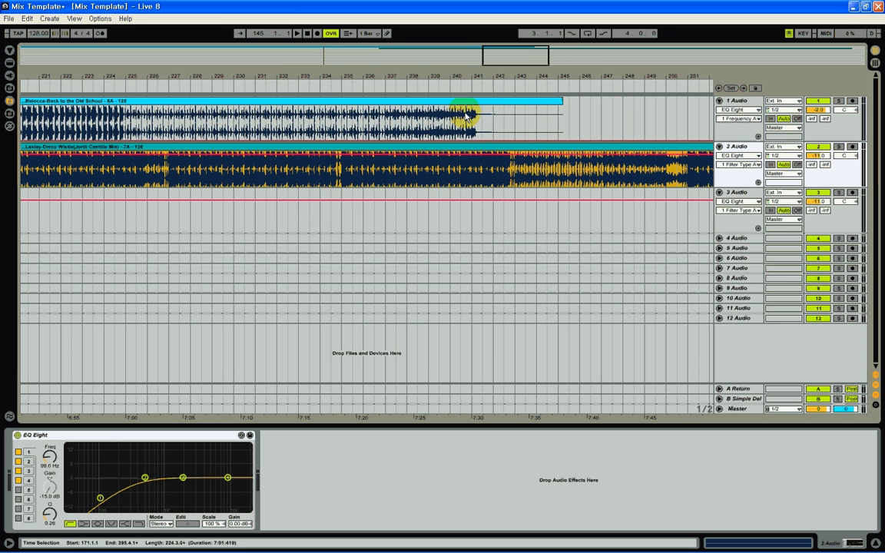
pyautogui.click(488, 151)
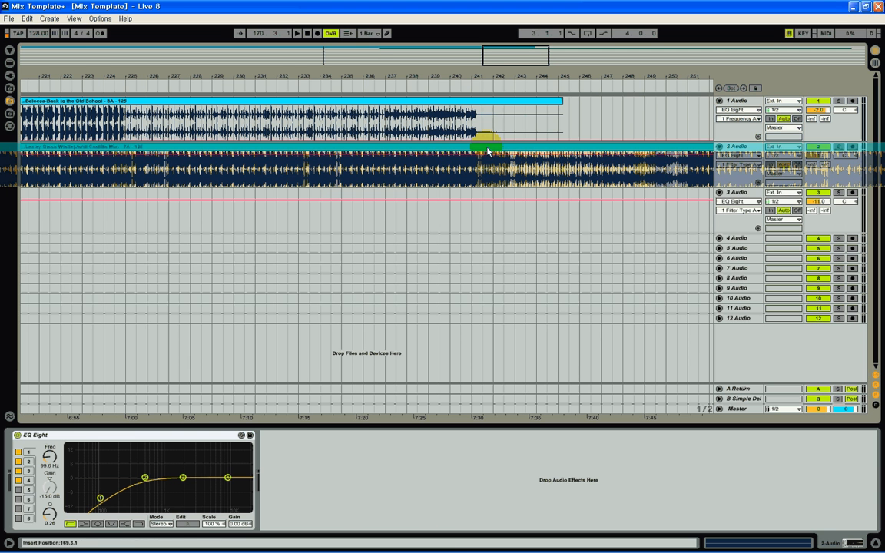
pyautogui.moveTo(488, 151); pyautogui.dragTo(487, 150)
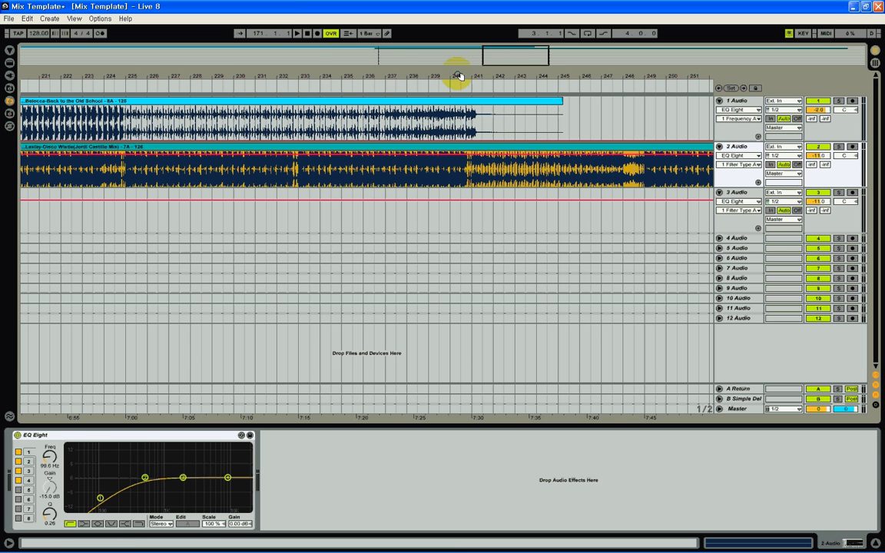
pyautogui.moveTo(458, 76); pyautogui.dragTo(458, 73)
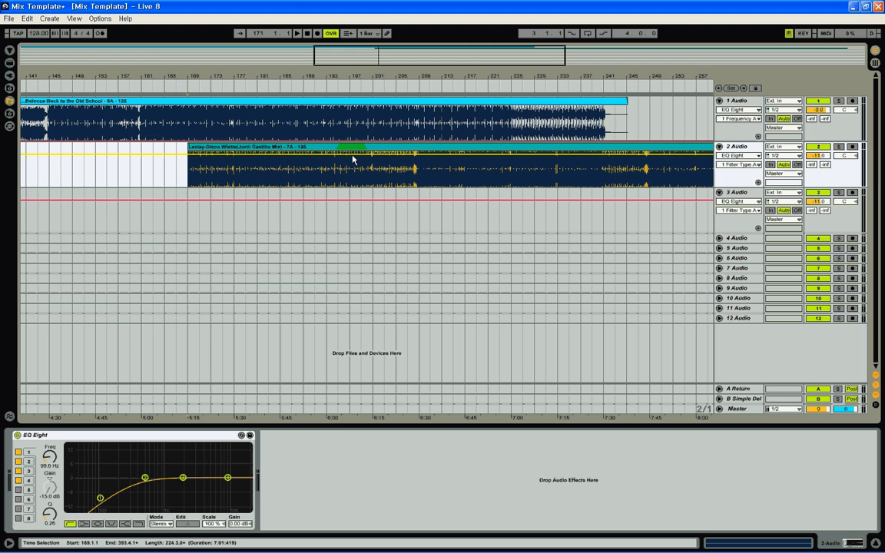
# Move the Disco Wistle clip on 2 Audio so it starts at bar 209.
pyautogui.moveTo(181, 74); pyautogui.dragTo(371, 76)
pyautogui.moveTo(287, 149); pyautogui.dragTo(653, 158)
pyautogui.moveTo(646, 75); pyautogui.dragTo(328, 75)
pyautogui.moveTo(347, 154); pyautogui.dragTo(476, 151)
pyautogui.moveTo(374, 83); pyautogui.dragTo(456, 80)
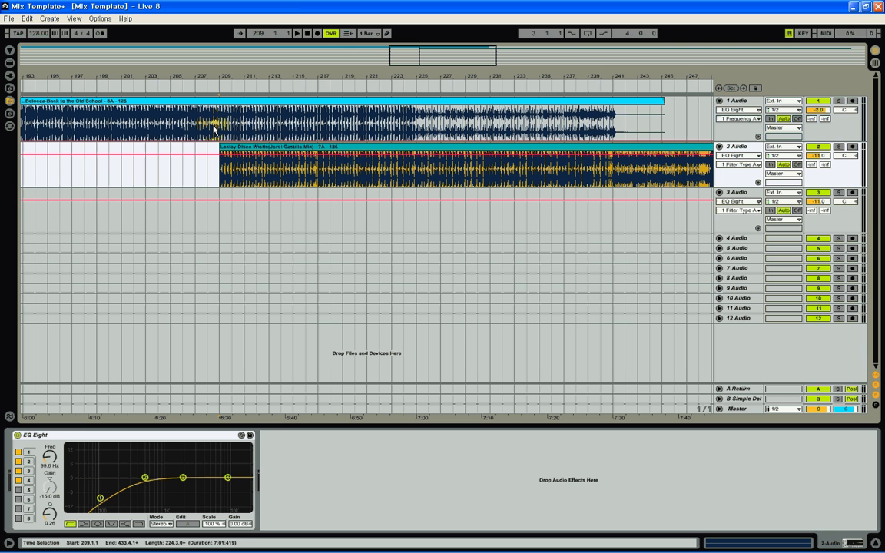
# Nudge the Disco Wistle clip slightly earlier so its first kick lines up with the 1 Audio kick just before bar 209.
pyautogui.click(227, 81)
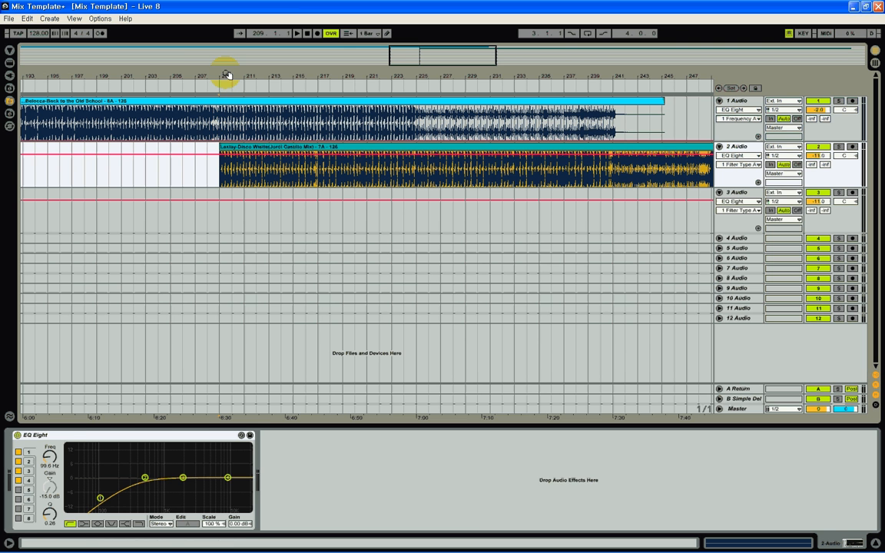
pyautogui.moveTo(227, 75); pyautogui.dragTo(221, 161)
pyautogui.moveTo(329, 146); pyautogui.dragTo(163, 154)
pyautogui.moveTo(243, 79); pyautogui.dragTo(251, 83)
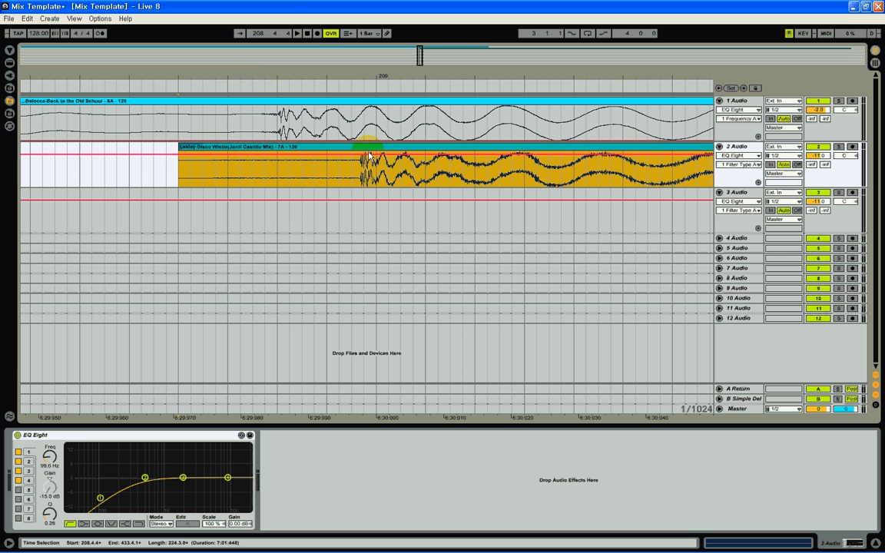
pyautogui.moveTo(366, 145); pyautogui.dragTo(281, 149)
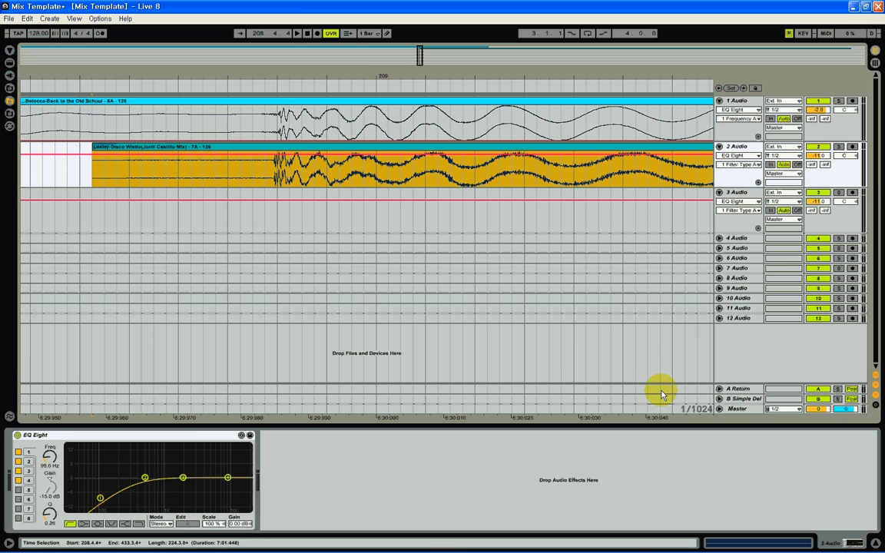
# Look over the Disco Wistle clip's full waveform and sample settings, and hide the detail view.
pyautogui.click(756, 543)
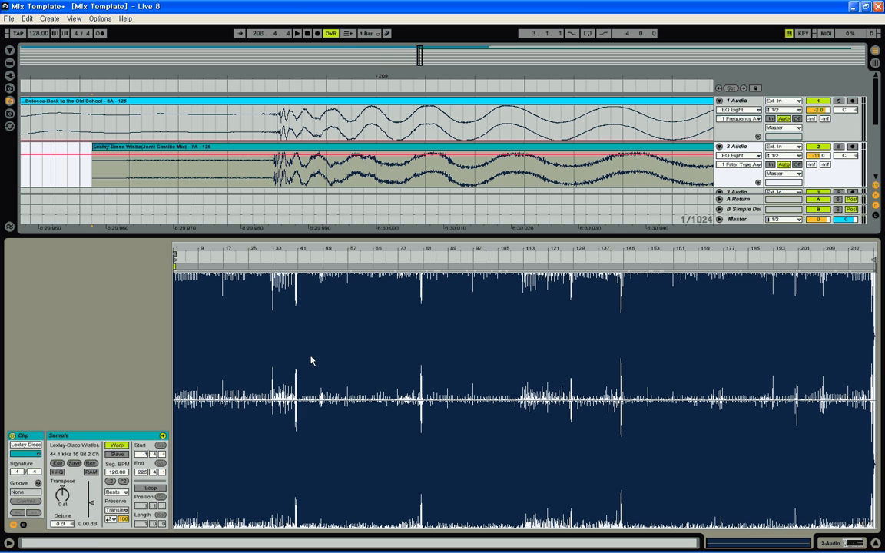
pyautogui.click(278, 156)
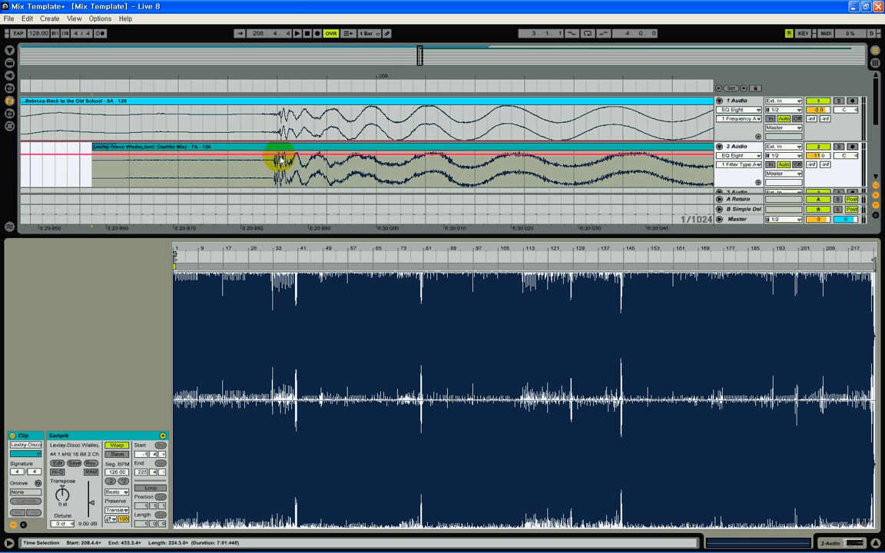
pyautogui.click(876, 543)
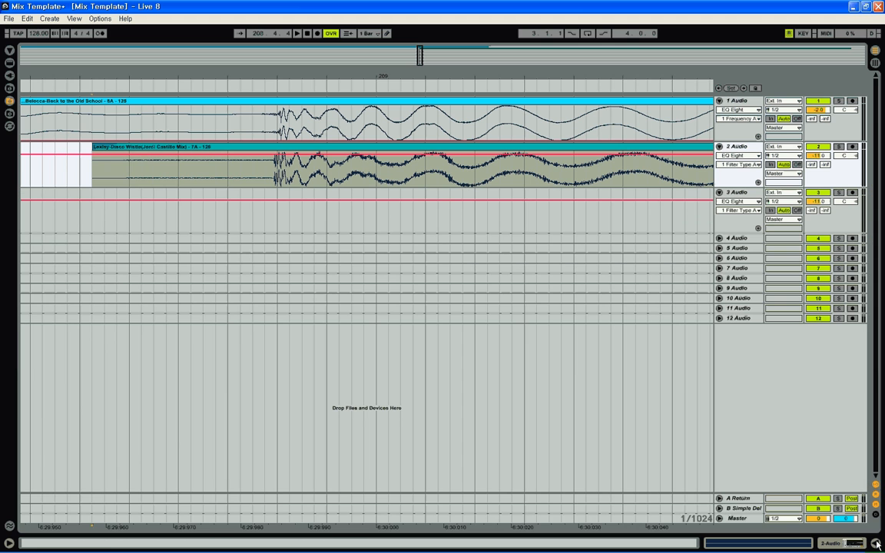
# Set 2 Audio's track volume to -2.0 dB, play the overlap at the start of Disco Wistle, and stop playback.
pyautogui.moveTo(376, 76); pyautogui.dragTo(375, 75)
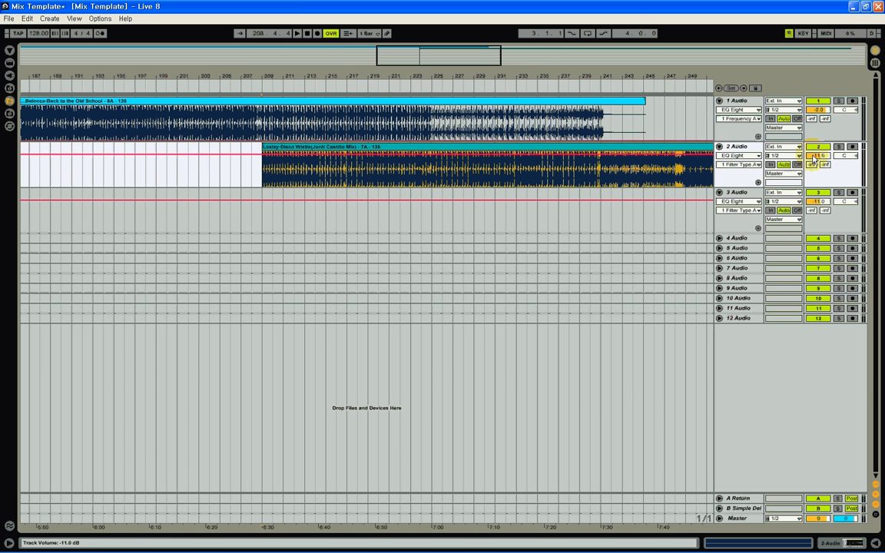
pyautogui.moveTo(816, 158); pyautogui.dragTo(818, 157)
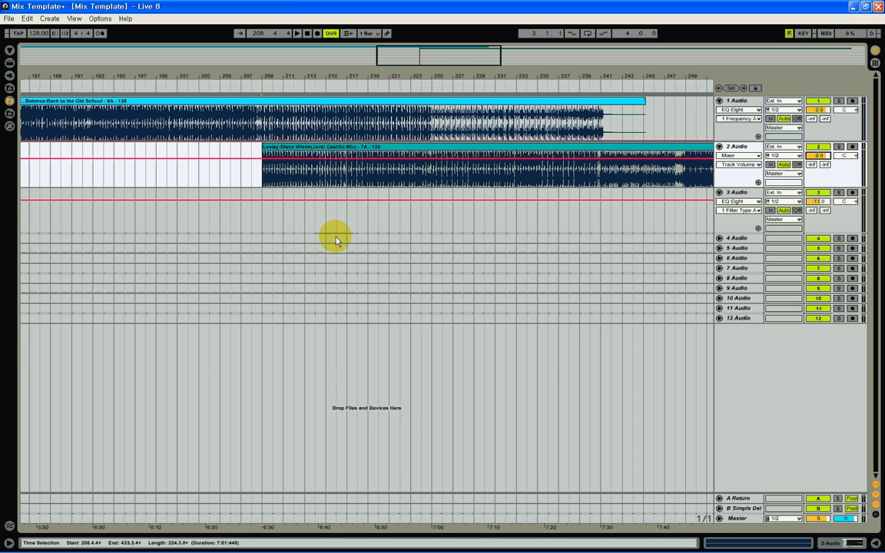
pyautogui.click(236, 89)
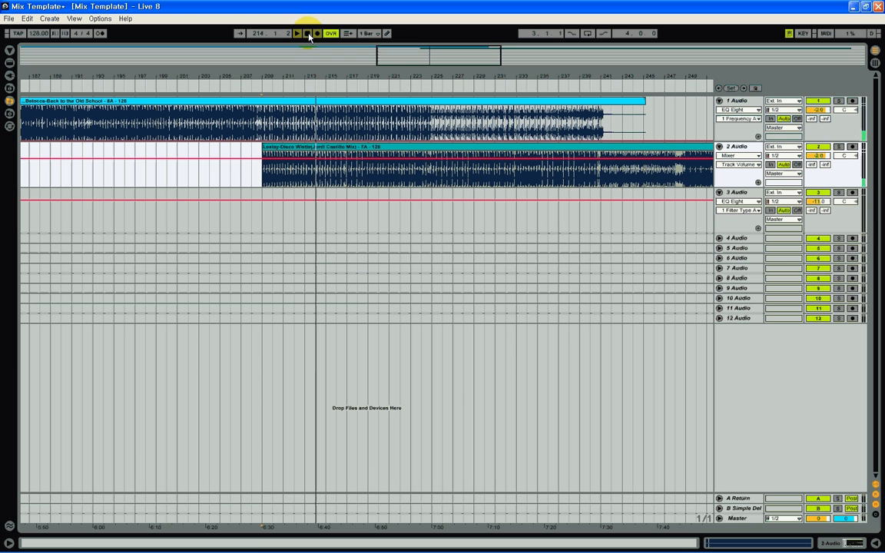
pyautogui.click(308, 34)
pyautogui.click(260, 123)
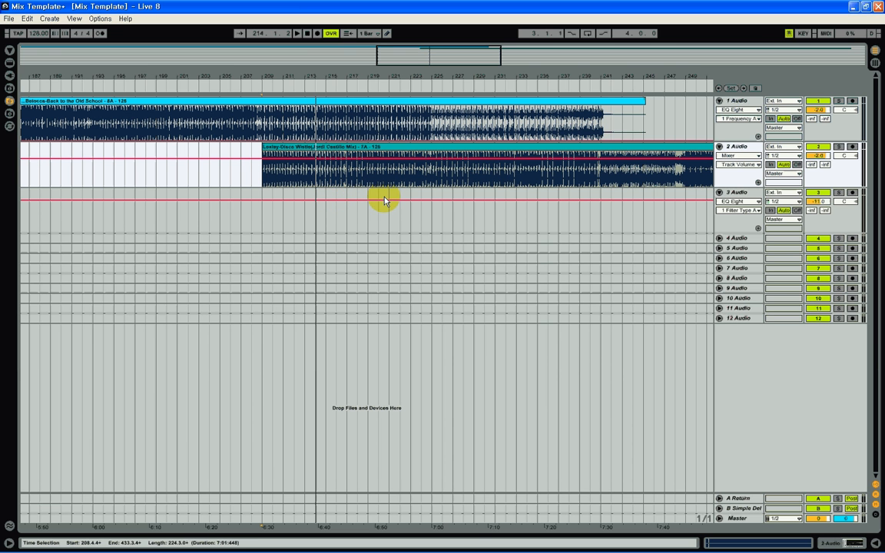
# Add a track volume automation point of -11.0 dB on 2 Audio at Disco Wistle's first kick, just before bar 209.
pyautogui.click(410, 76)
pyautogui.moveTo(411, 75); pyautogui.dragTo(413, 77)
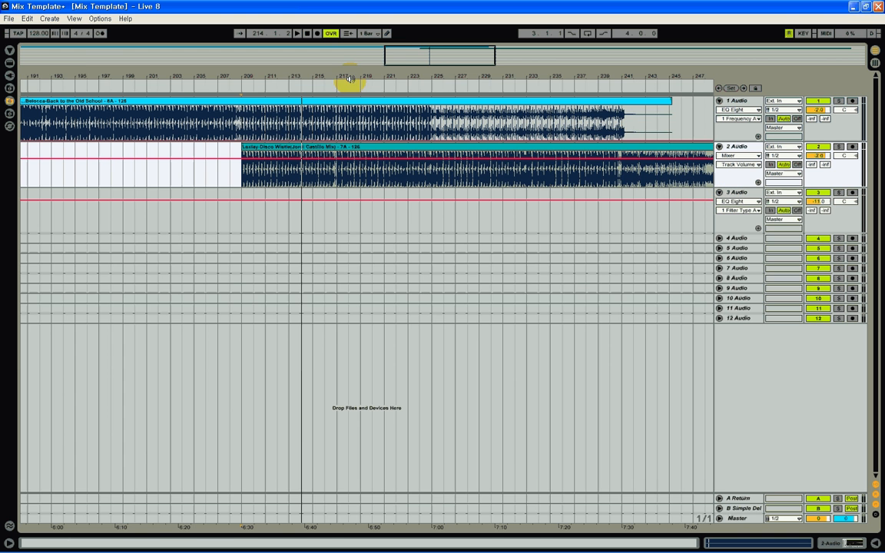
pyautogui.moveTo(349, 82); pyautogui.dragTo(371, 129)
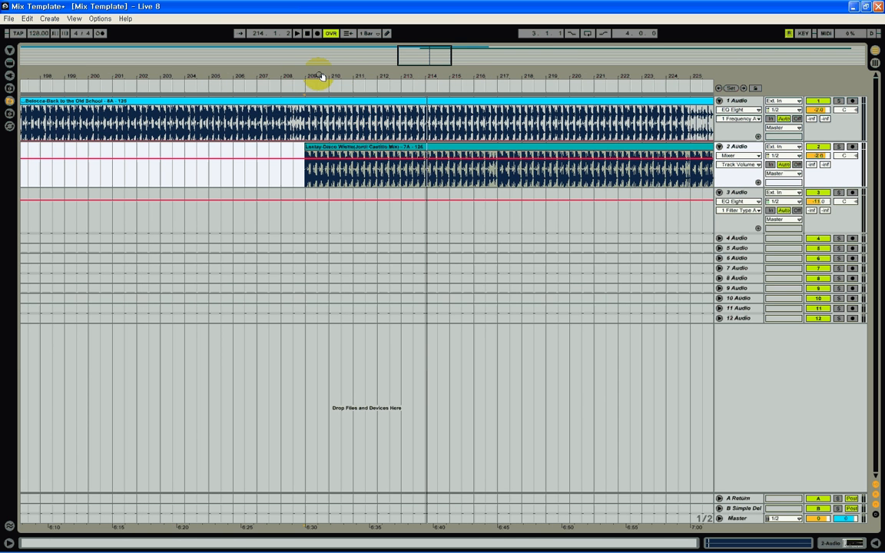
pyautogui.moveTo(321, 76); pyautogui.dragTo(288, 115)
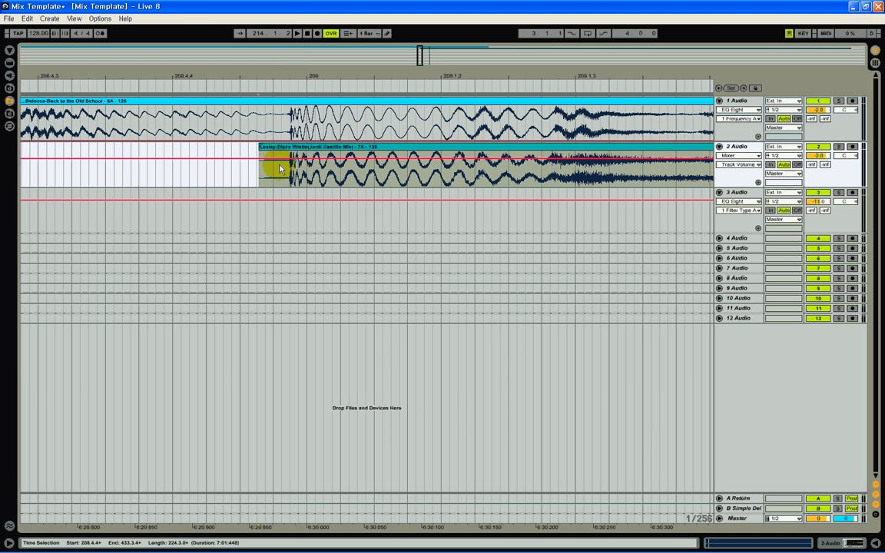
pyautogui.moveTo(289, 162); pyautogui.dragTo(290, 165)
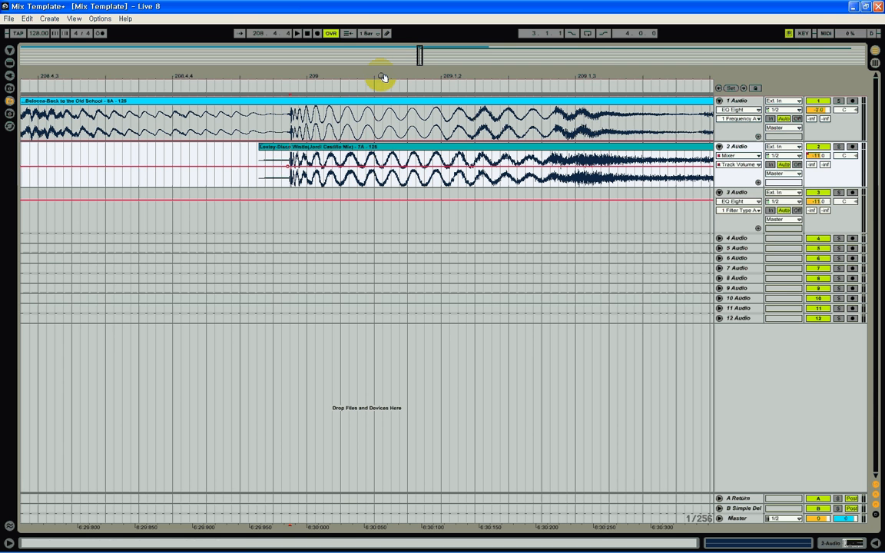
# Add a second volume automation point on 2 Audio at the kick just before bar 225 and raise it to -2.0 dB.
pyautogui.moveTo(384, 79); pyautogui.dragTo(274, 78)
pyautogui.click(168, 114)
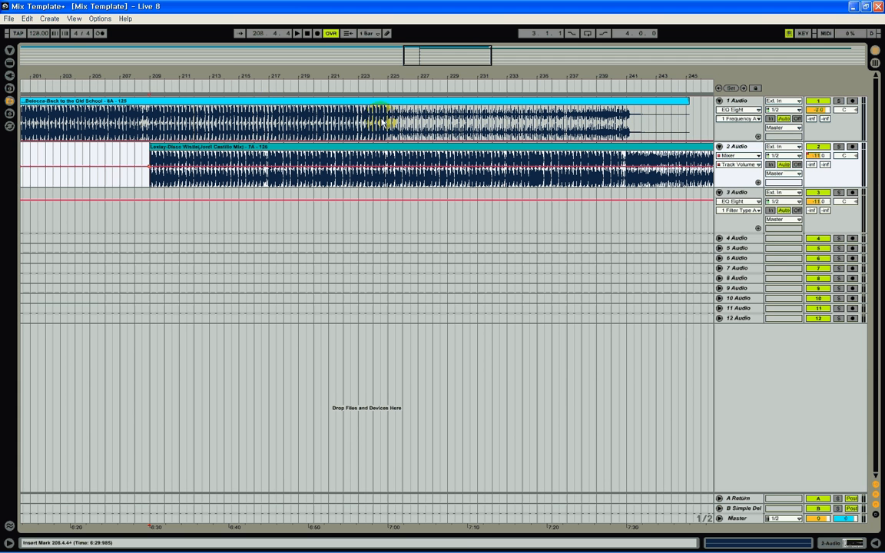
pyautogui.moveTo(390, 80); pyautogui.dragTo(391, 80)
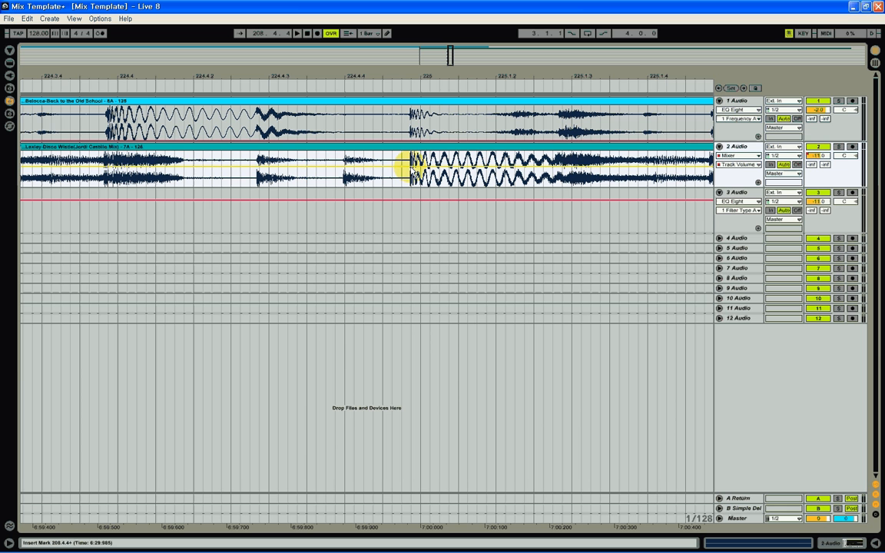
pyautogui.click(411, 162)
pyautogui.click(402, 166)
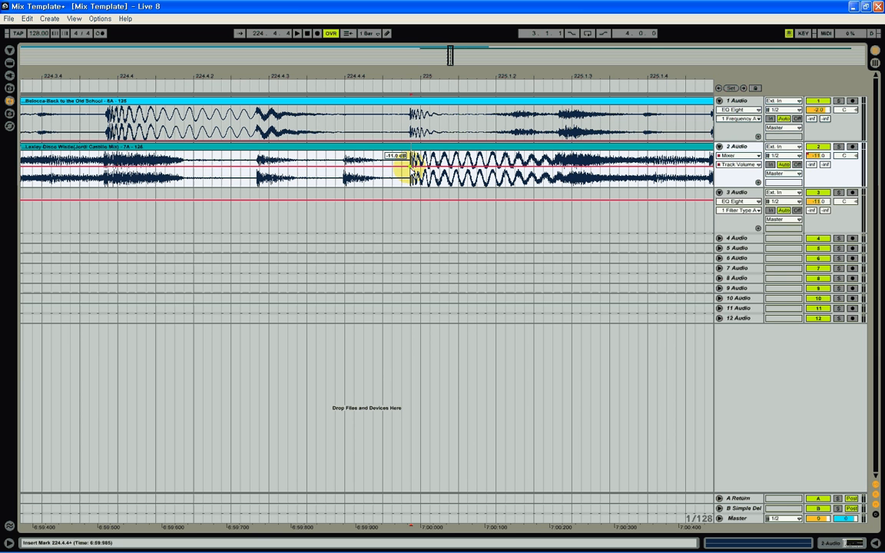
pyautogui.moveTo(401, 168); pyautogui.dragTo(412, 160)
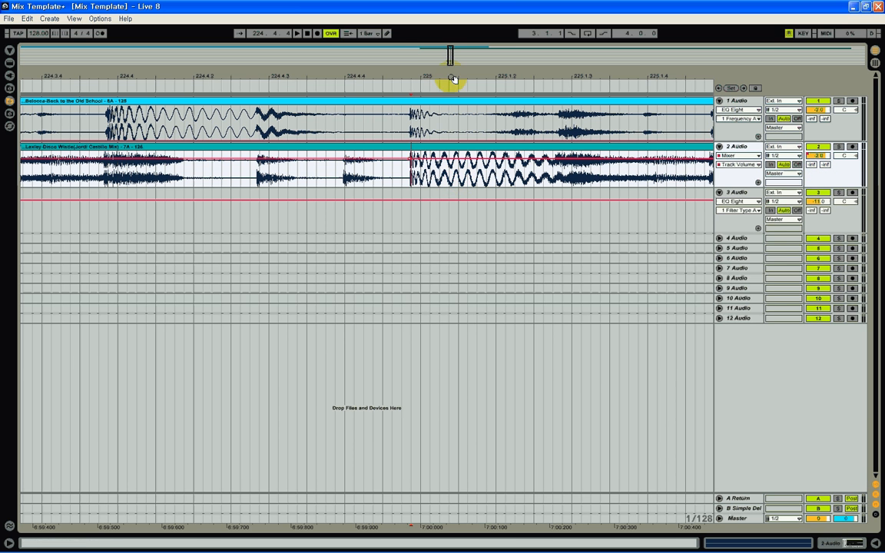
# Show the EQ Eight 1 Gain A automation on 1 Audio around the kick at bar 225.
pyautogui.moveTo(452, 79); pyautogui.dragTo(454, 77)
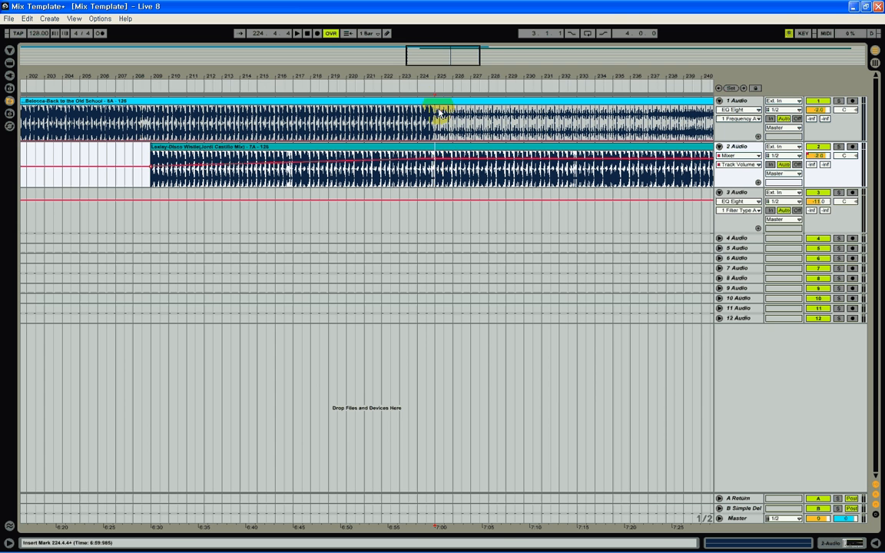
pyautogui.moveTo(442, 79); pyautogui.dragTo(446, 77)
pyautogui.click(341, 117)
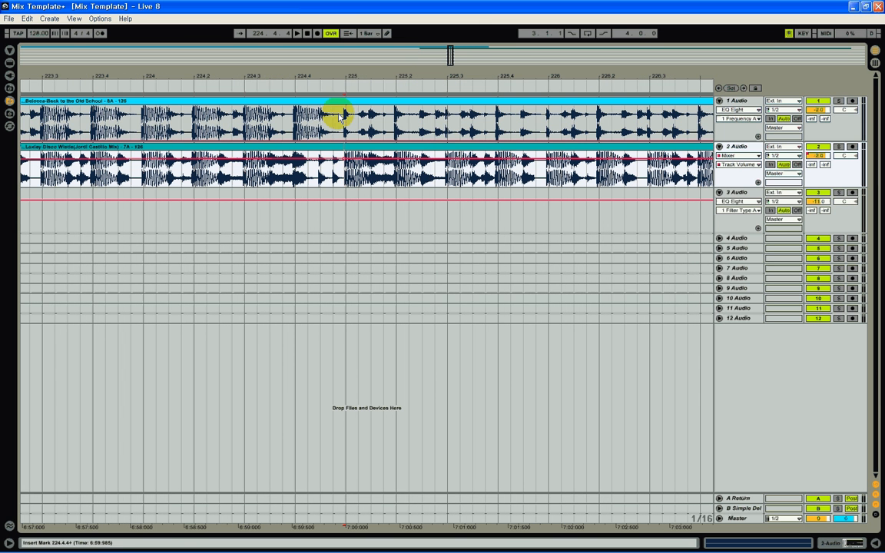
pyautogui.moveTo(349, 78); pyautogui.dragTo(333, 134)
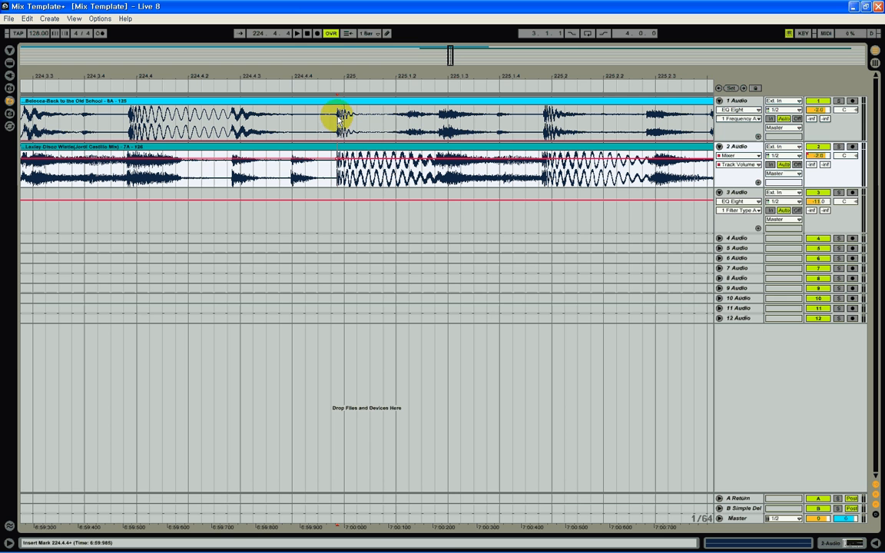
pyautogui.click(734, 120)
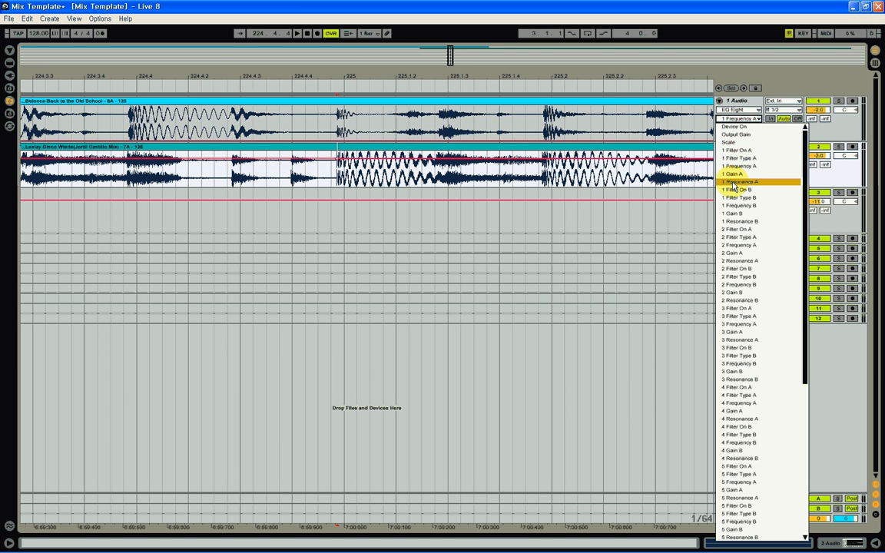
pyautogui.click(733, 176)
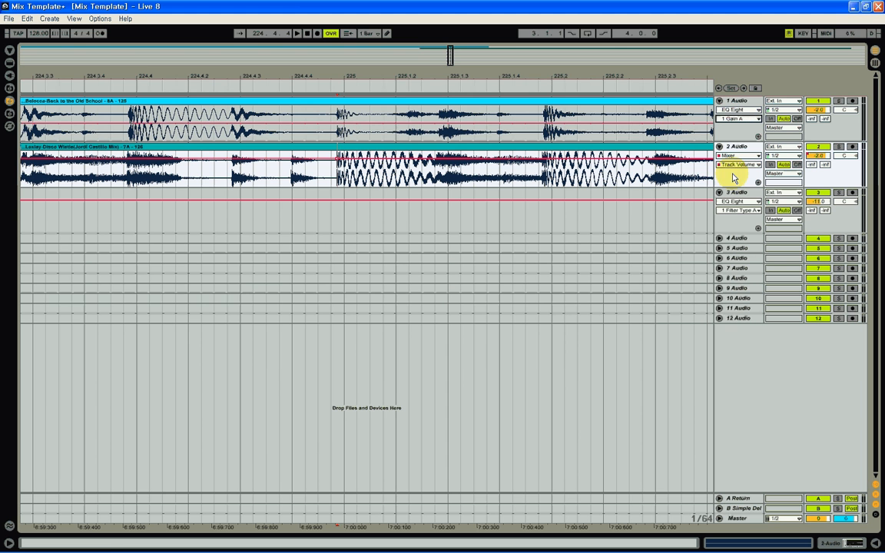
# Add an EQ Eight 1 Gain A automation point on 1 Audio at the bar 225 kick and drop the gain from there to -15.0 dB.
pyautogui.click(335, 129)
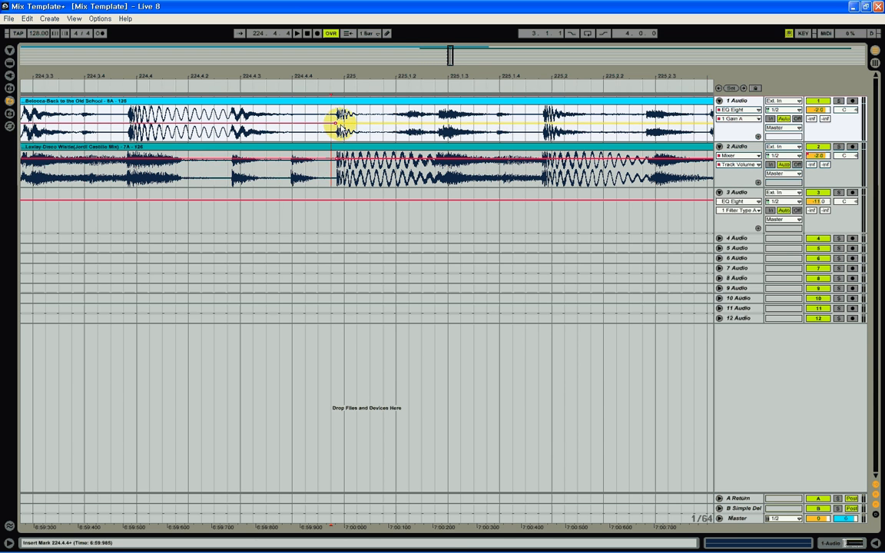
pyautogui.moveTo(336, 123); pyautogui.dragTo(338, 125)
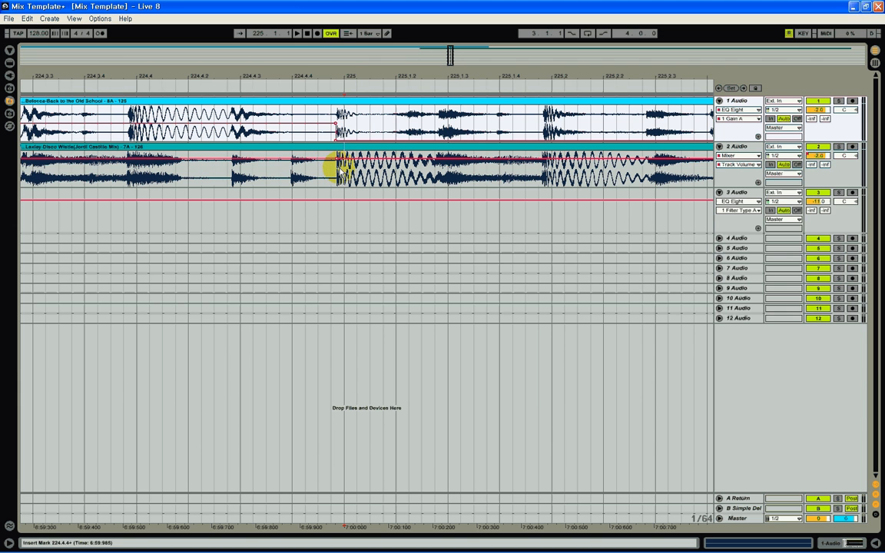
# Automate EQ Eight 1 Gain A on 2 Audio, jumping up to 0.00 dB at the bar 225 kick.
pyautogui.click(738, 155)
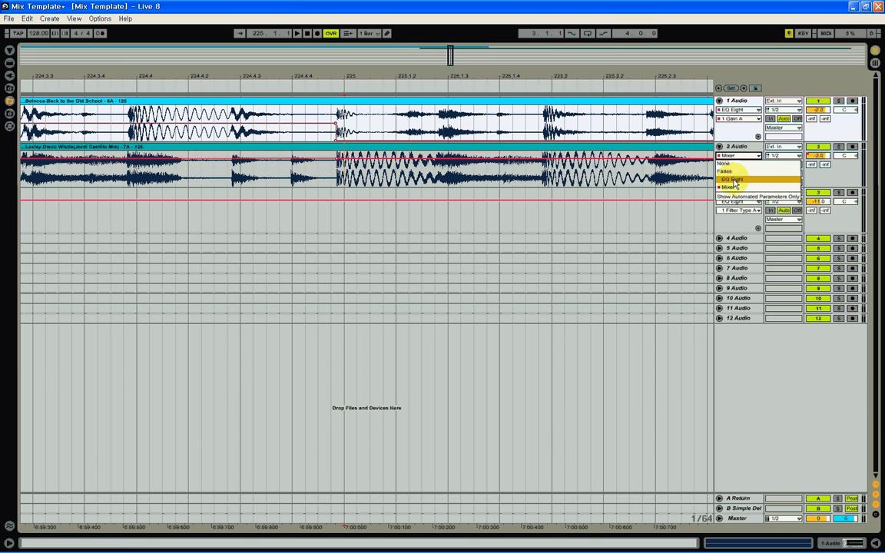
pyautogui.click(732, 179)
pyautogui.click(733, 165)
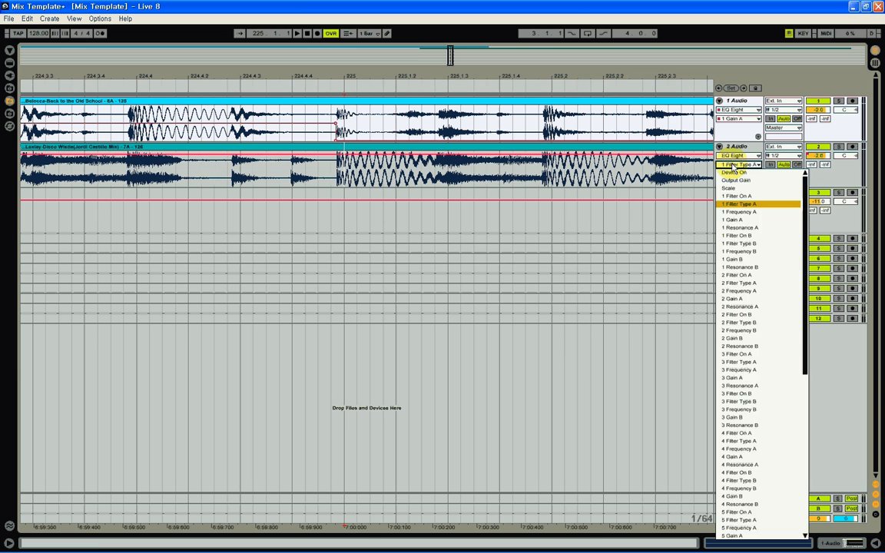
pyautogui.click(732, 220)
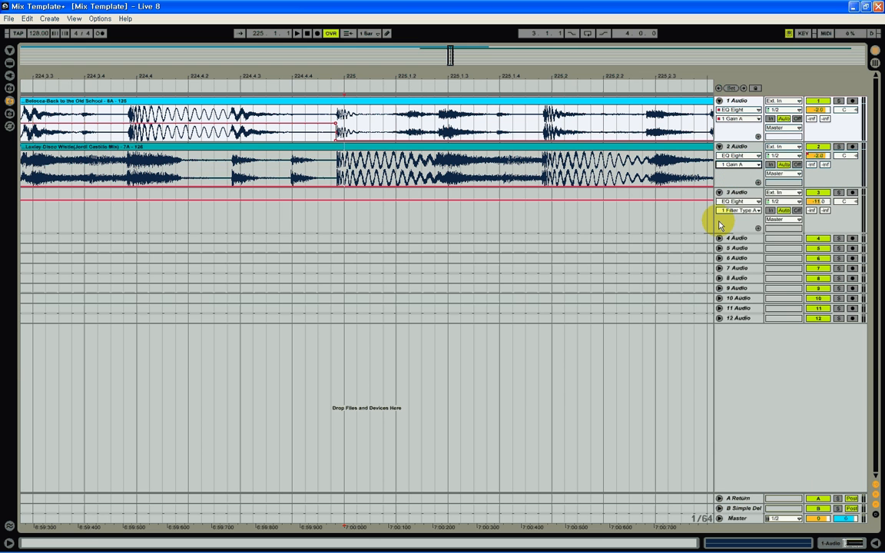
pyautogui.click(332, 188)
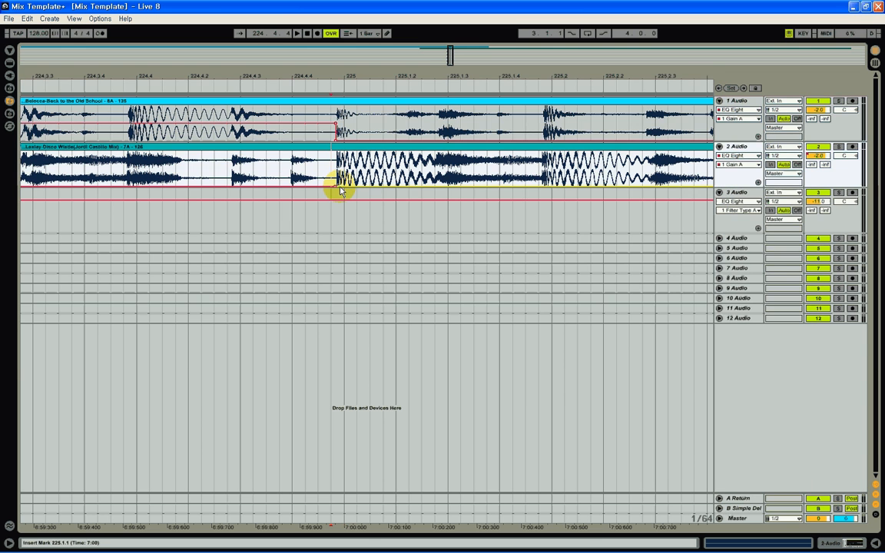
pyautogui.click(341, 190)
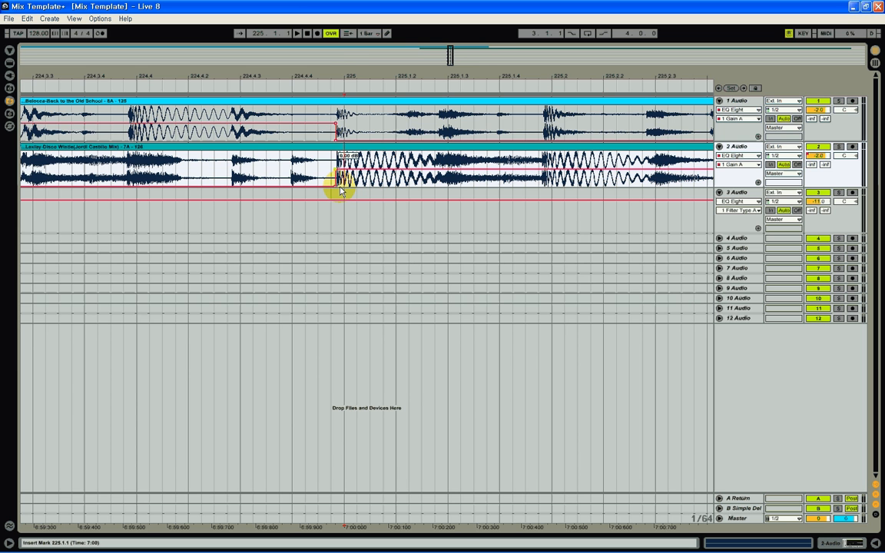
# Align 2 Audio's 1 Gain A jump with 1 Audio's gain drop just before the bar 225 kick.
pyautogui.moveTo(336, 76); pyautogui.dragTo(328, 82)
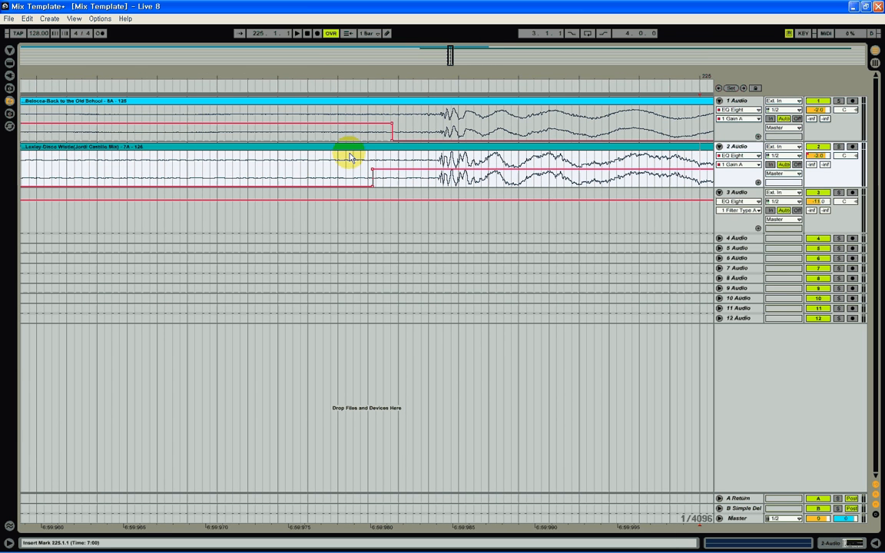
pyautogui.click(391, 172)
pyautogui.moveTo(391, 174); pyautogui.dragTo(374, 191)
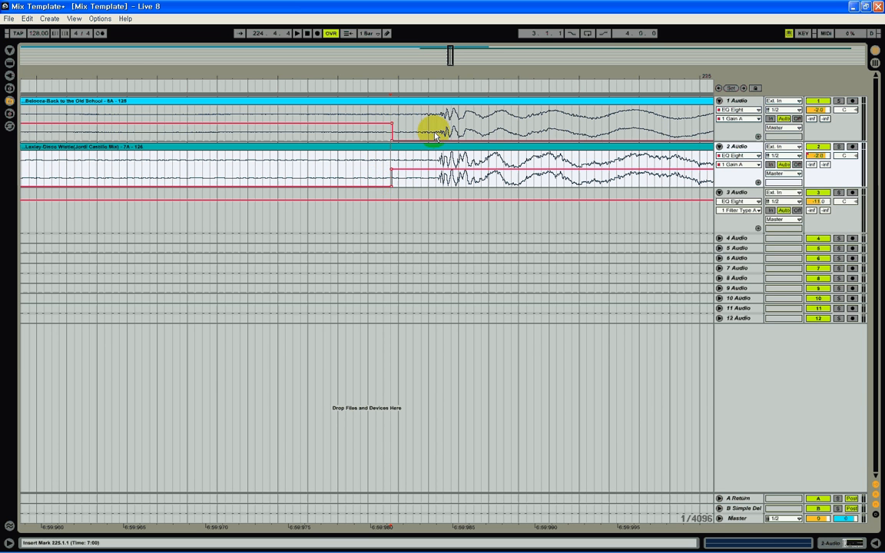
# Automate EQ Eight 1 Frequency A on 1 Audio, raising it to 99.6 Hz at the bar 225 kick.
pyautogui.moveTo(438, 79); pyautogui.dragTo(439, 79)
pyautogui.click(732, 120)
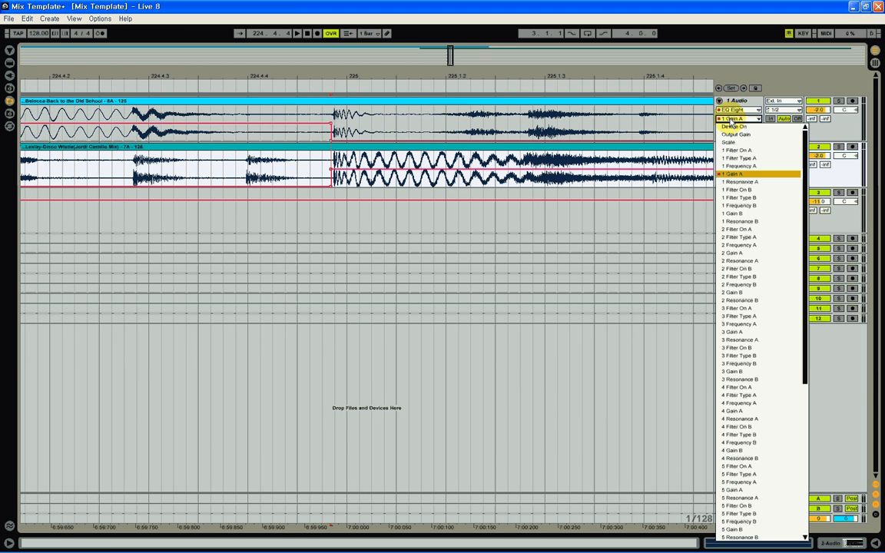
pyautogui.click(739, 166)
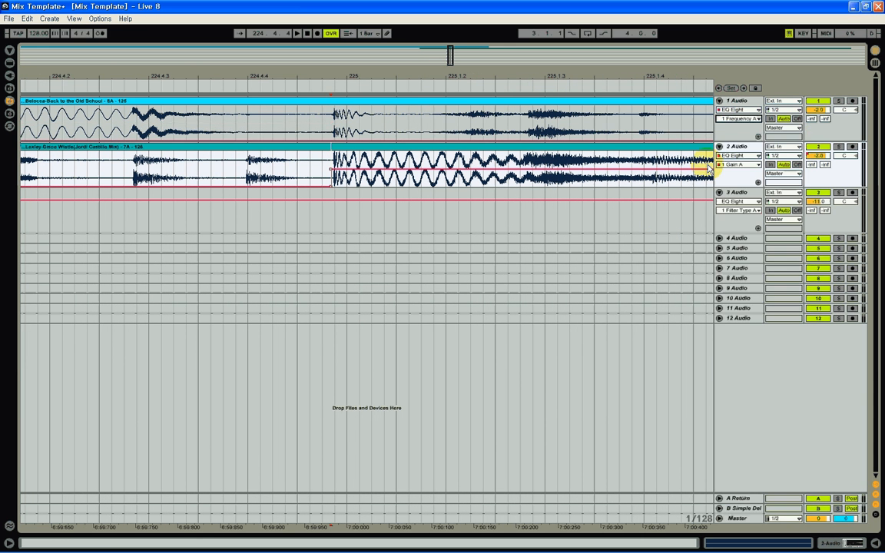
pyautogui.click(735, 103)
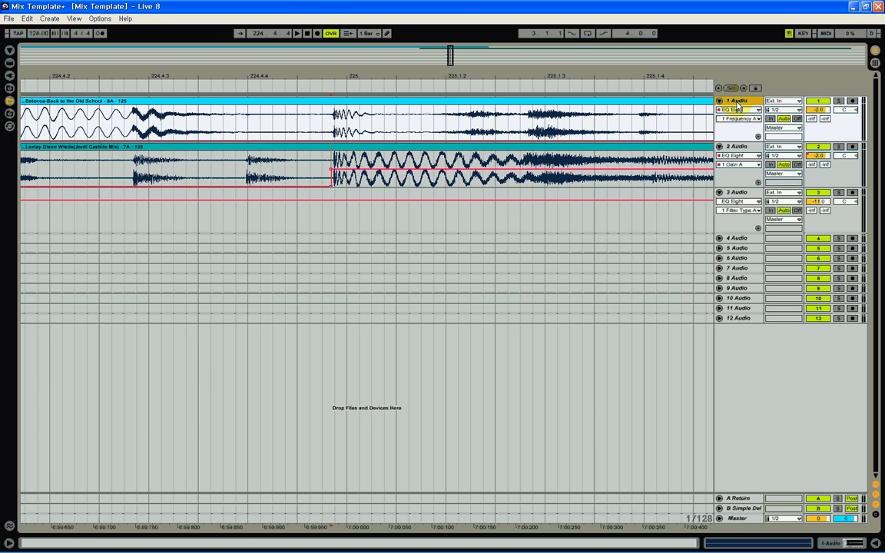
pyautogui.click(861, 542)
pyautogui.click(861, 541)
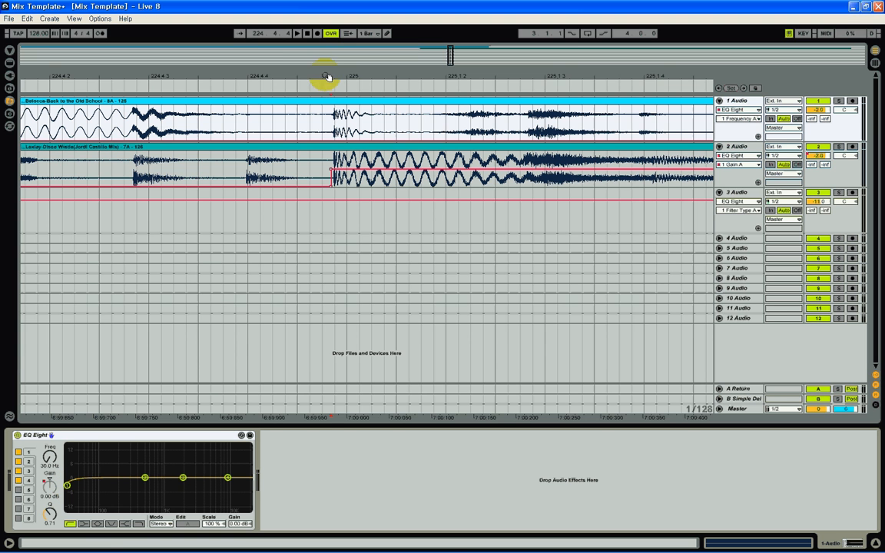
pyautogui.moveTo(332, 75); pyautogui.dragTo(340, 75)
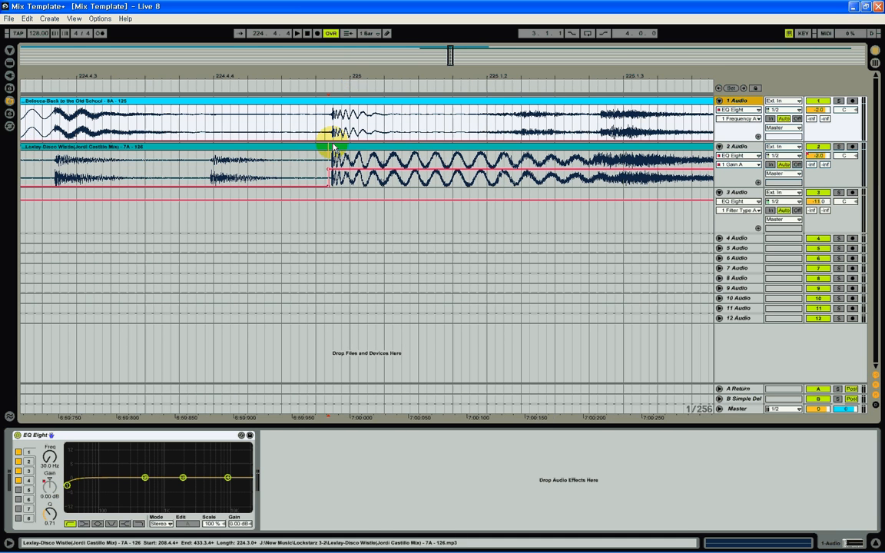
pyautogui.click(335, 145)
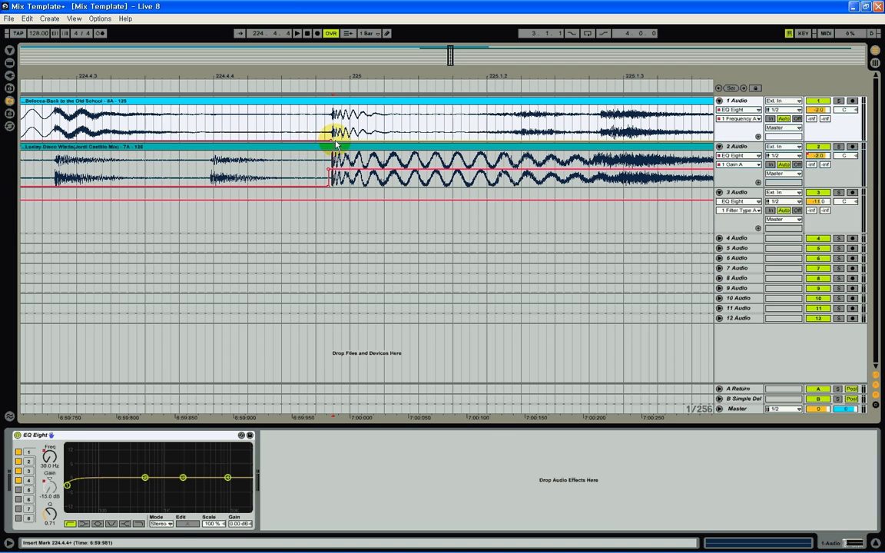
pyautogui.moveTo(335, 144); pyautogui.dragTo(335, 142)
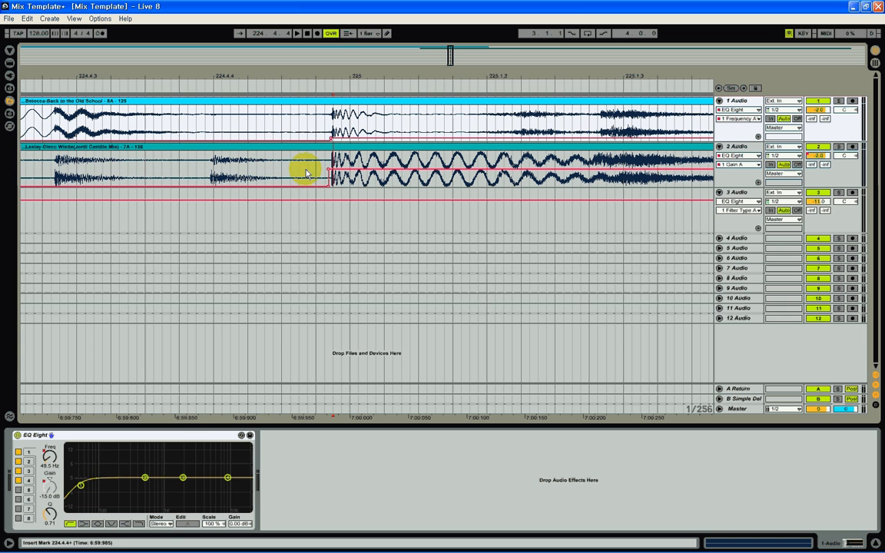
pyautogui.moveTo(332, 142); pyautogui.dragTo(333, 142)
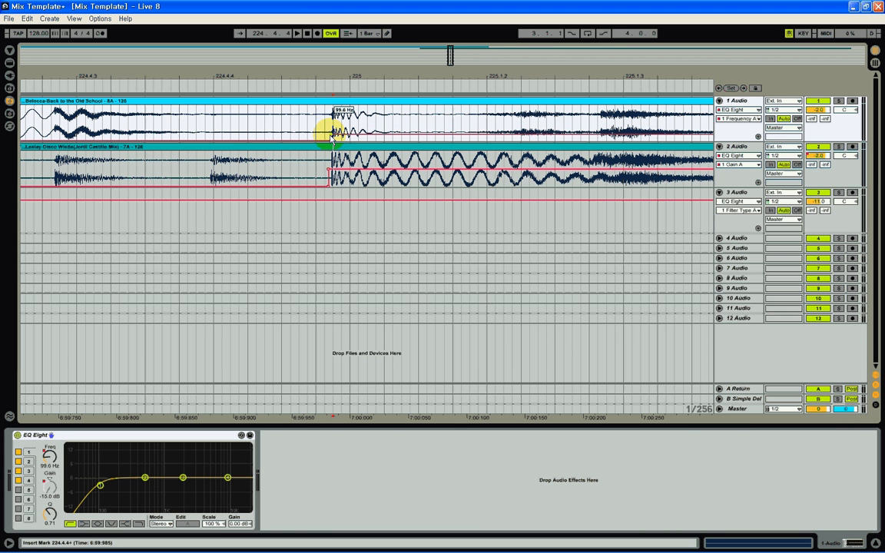
# Automate EQ Eight 1 Frequency A on 2 Audio, lowering it to 30.0 Hz at the bar 225 kick.
pyautogui.click(734, 156)
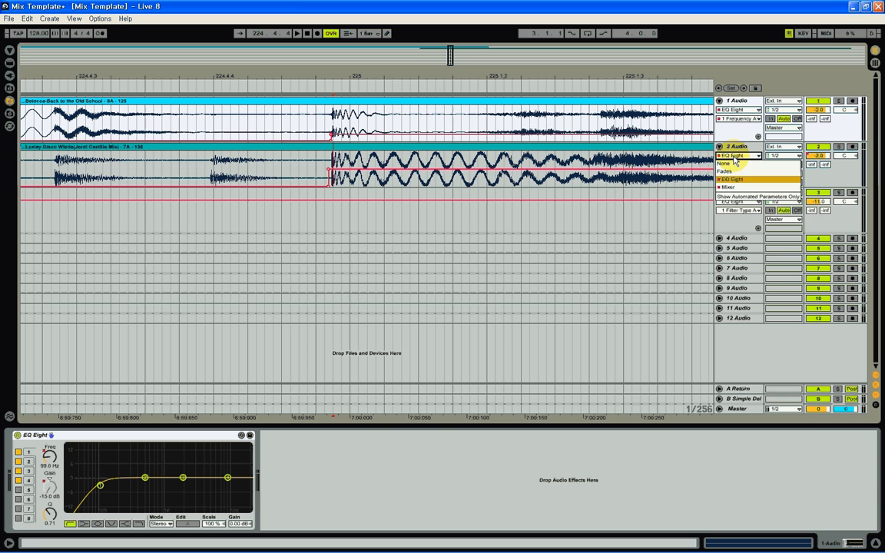
pyautogui.click(733, 179)
pyautogui.click(732, 166)
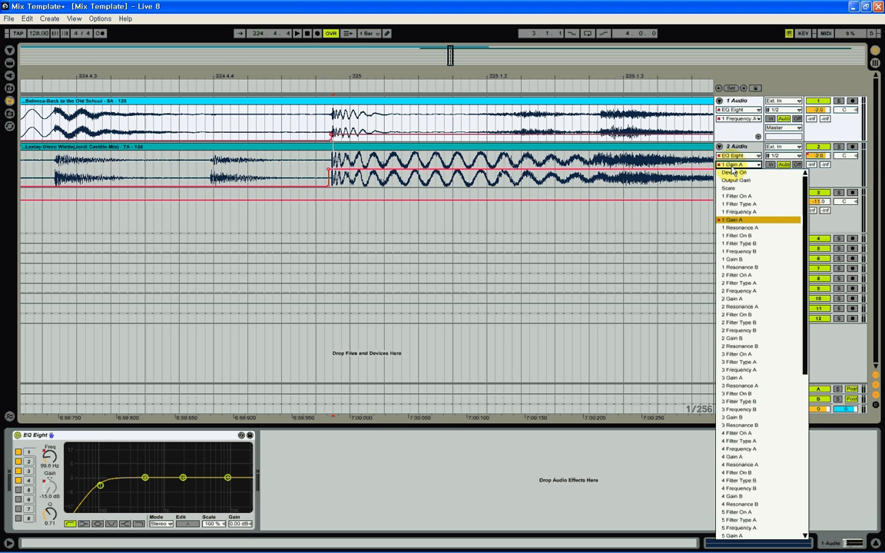
pyautogui.click(734, 213)
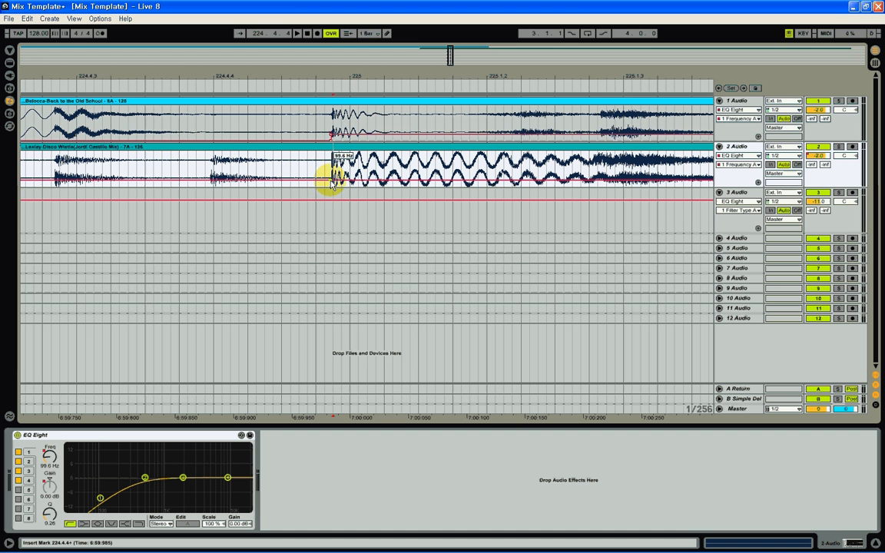
pyautogui.doubleClick(332, 181)
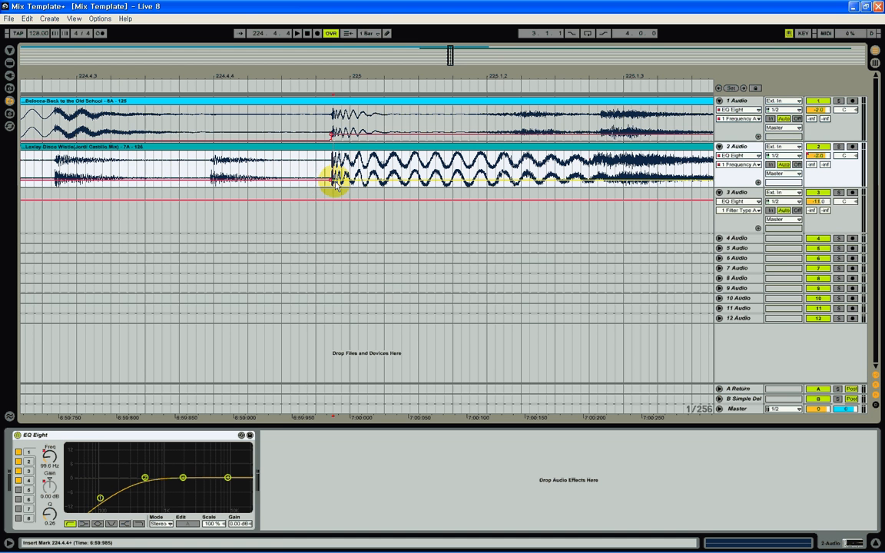
pyautogui.moveTo(336, 183); pyautogui.dragTo(336, 186)
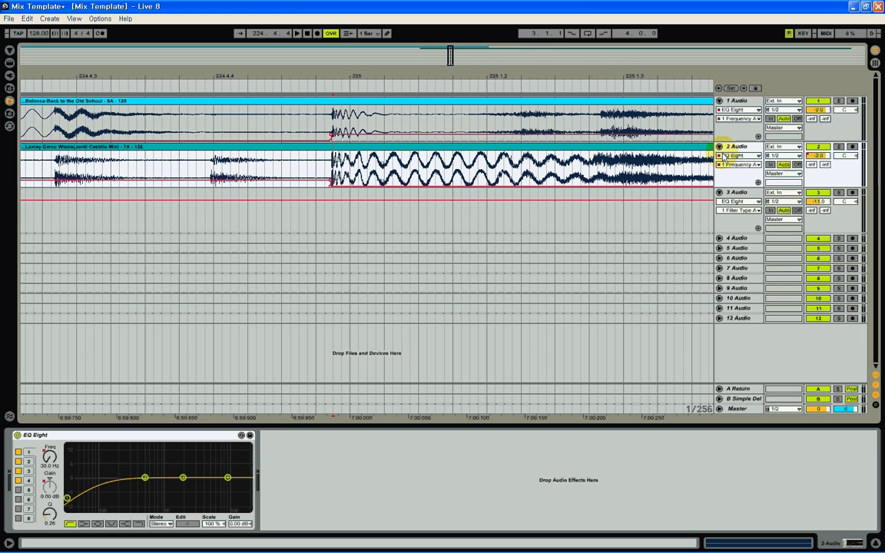
# Automate EQ Eight 1 Resonance A on 1 Audio, dropping it to 0.26 at the bar 225 kick.
pyautogui.click(738, 164)
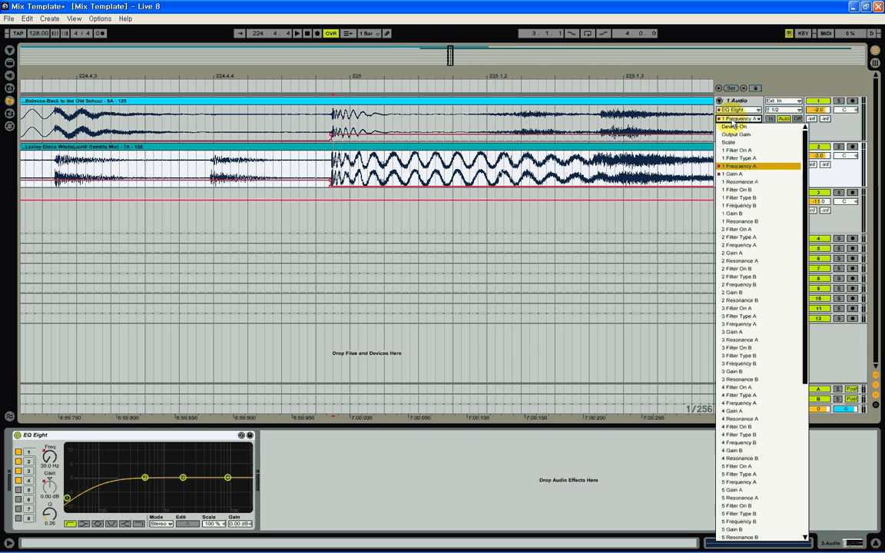
pyautogui.click(732, 182)
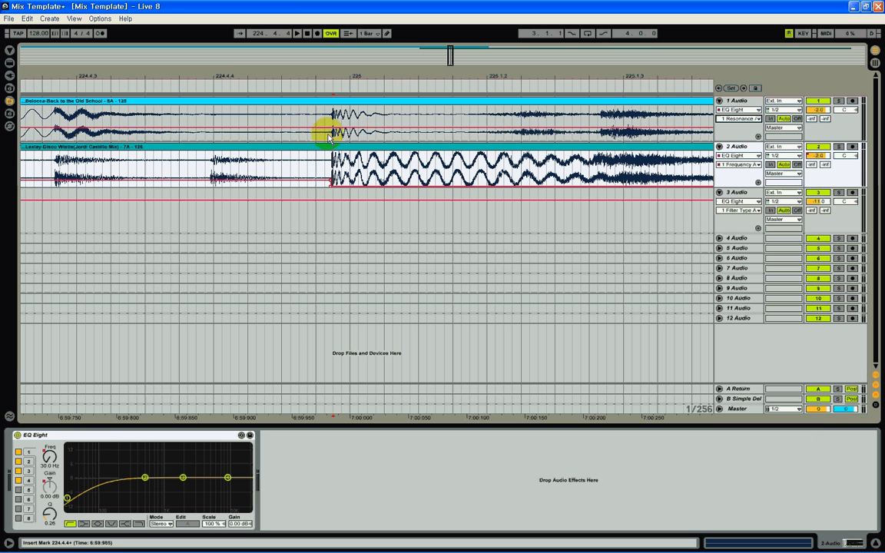
pyautogui.click(330, 131)
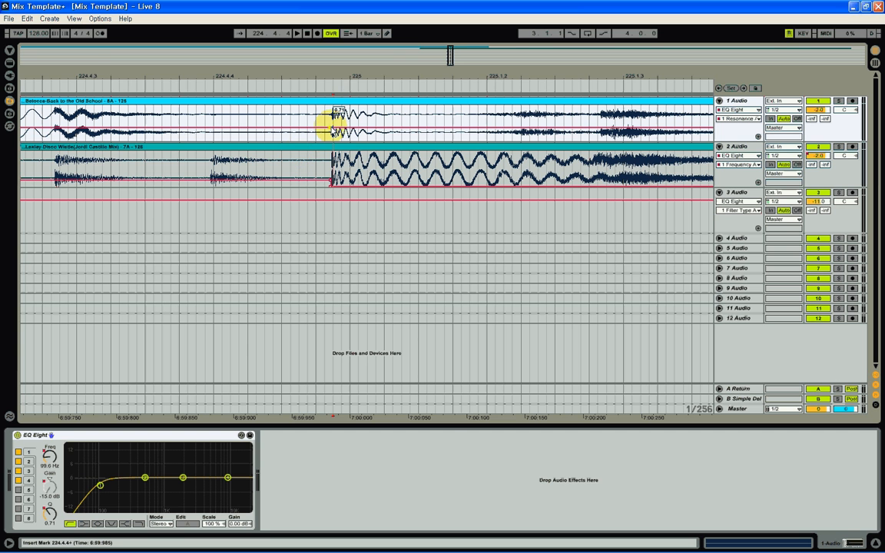
pyautogui.moveTo(335, 129); pyautogui.dragTo(334, 129)
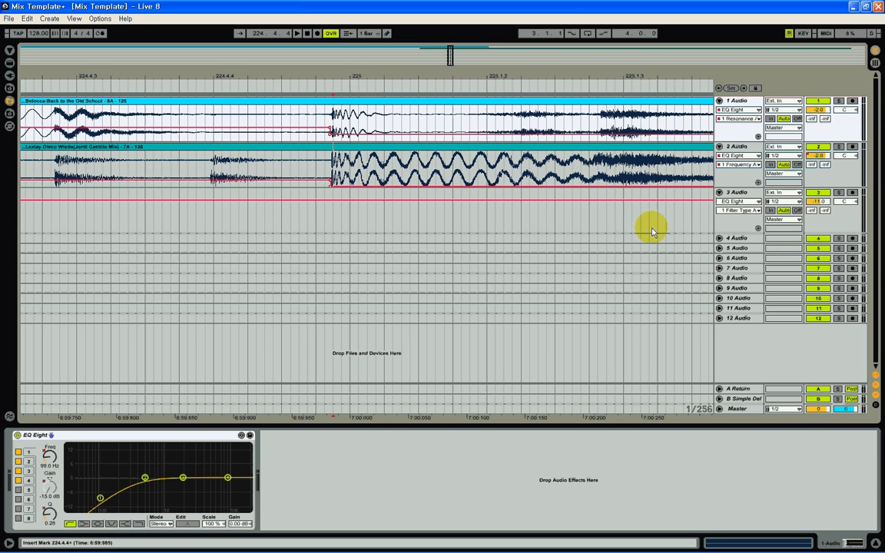
# Automate EQ Eight 1 Resonance A on 2 Audio, raising it to 0.71 at the bar 225 kick.
pyautogui.click(738, 164)
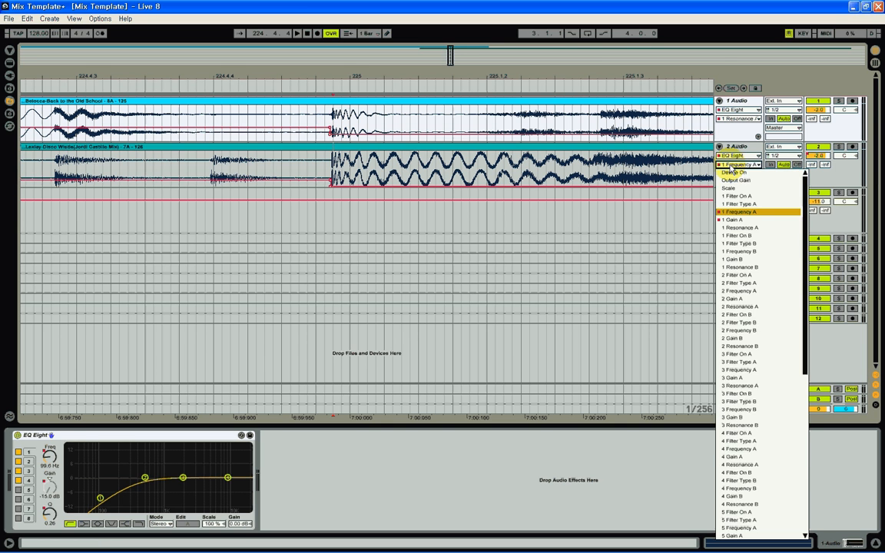
pyautogui.click(733, 227)
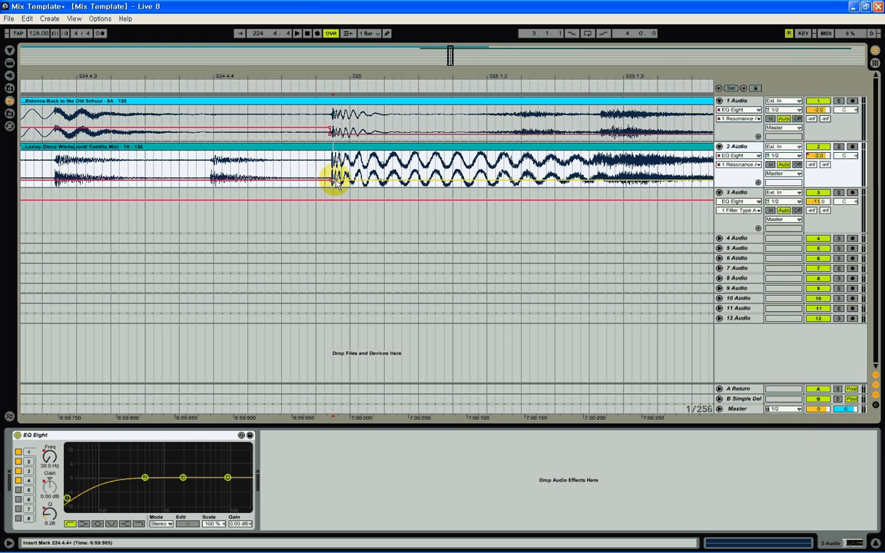
pyautogui.click(334, 179)
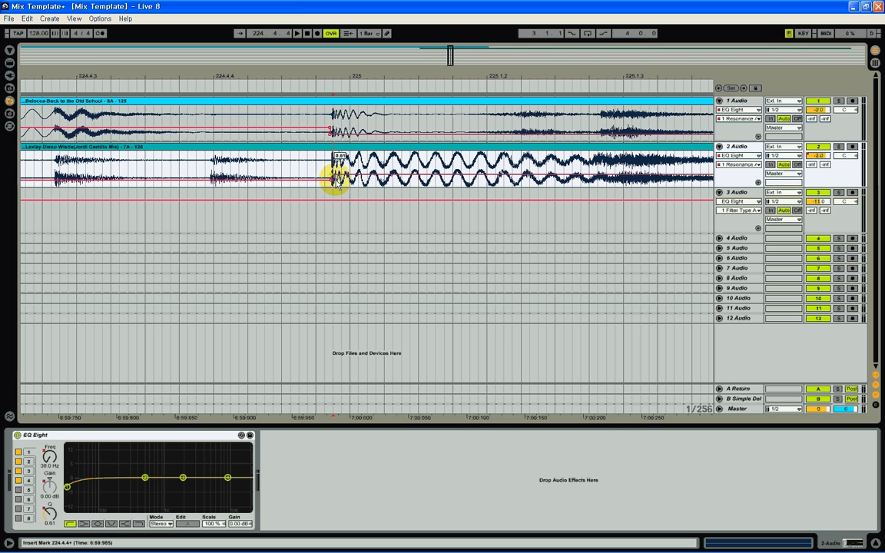
pyautogui.moveTo(336, 182); pyautogui.dragTo(355, 159)
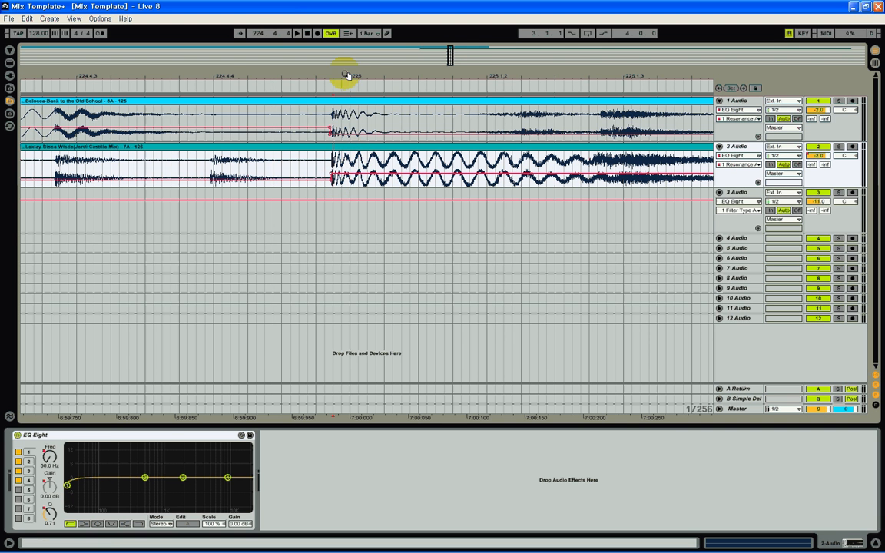
# Show the mixer's Track Volume automation on both 2 Audio and 1 Audio across the whole overlap.
pyautogui.moveTo(346, 74); pyautogui.dragTo(345, 75)
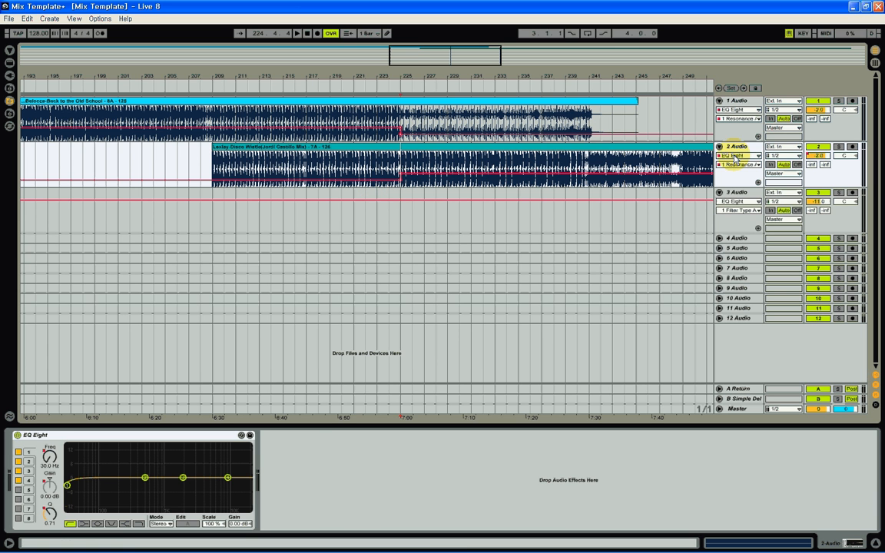
pyautogui.click(738, 155)
pyautogui.click(733, 174)
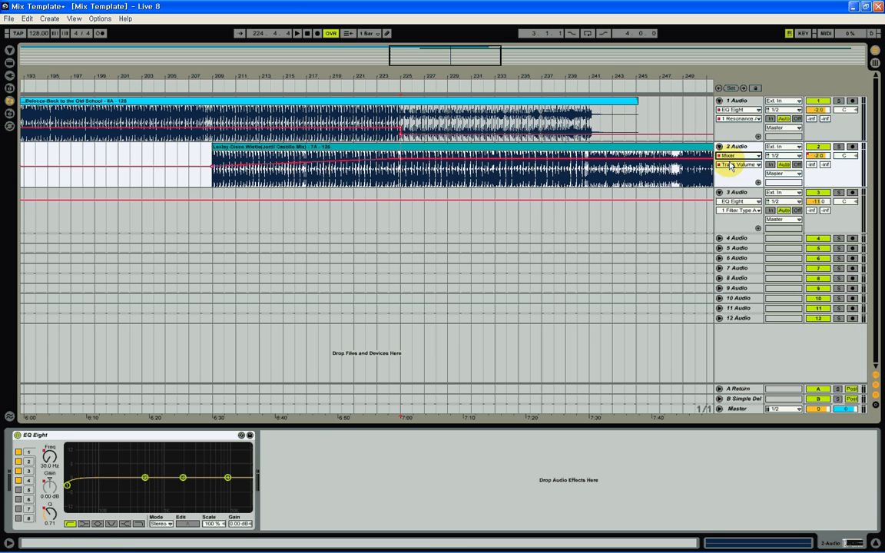
pyautogui.click(733, 110)
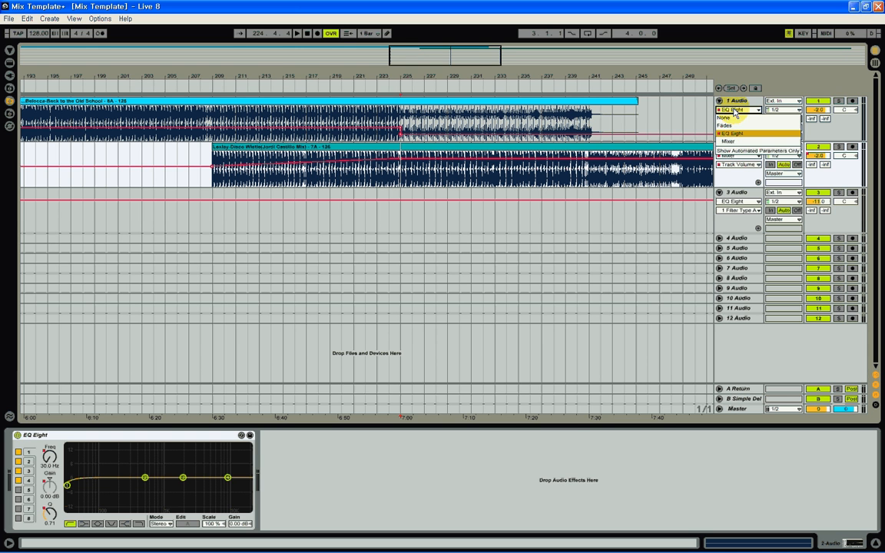
pyautogui.click(741, 143)
pyautogui.click(737, 118)
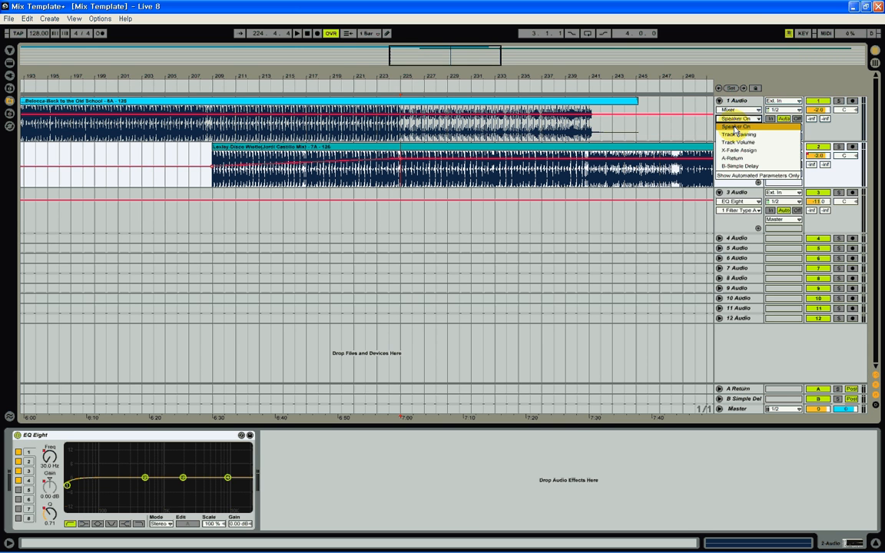
pyautogui.click(738, 146)
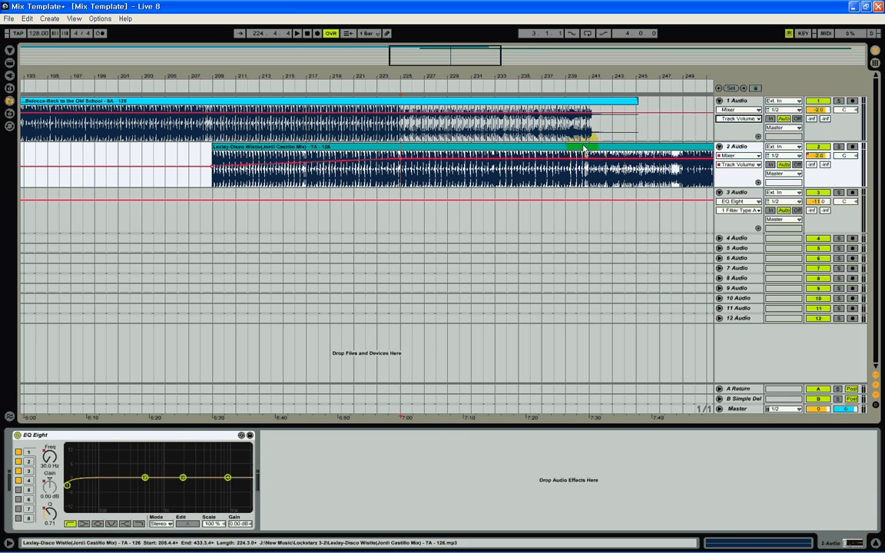
# Play back the transition from about bar 208, just before the 2 Audio clip starts, and stop playback in bar 244.
pyautogui.click(205, 86)
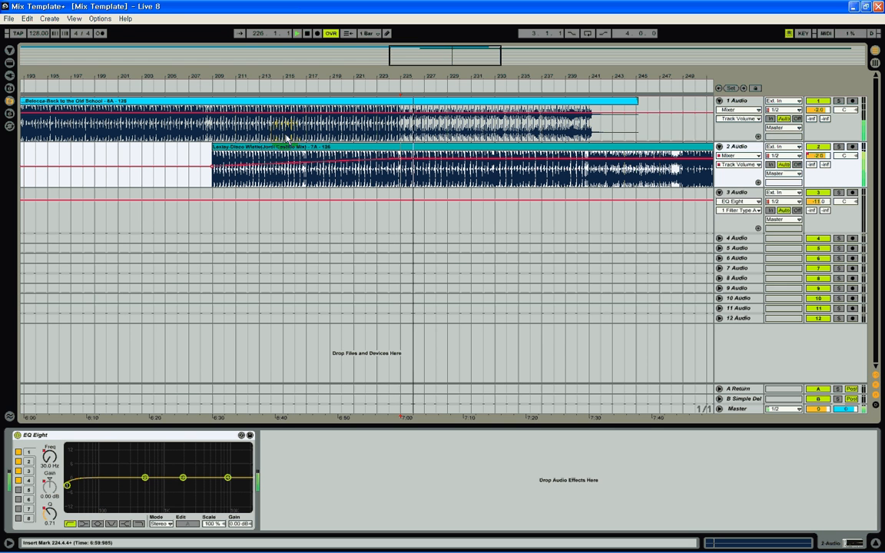
pyautogui.moveTo(415, 83); pyautogui.dragTo(419, 78)
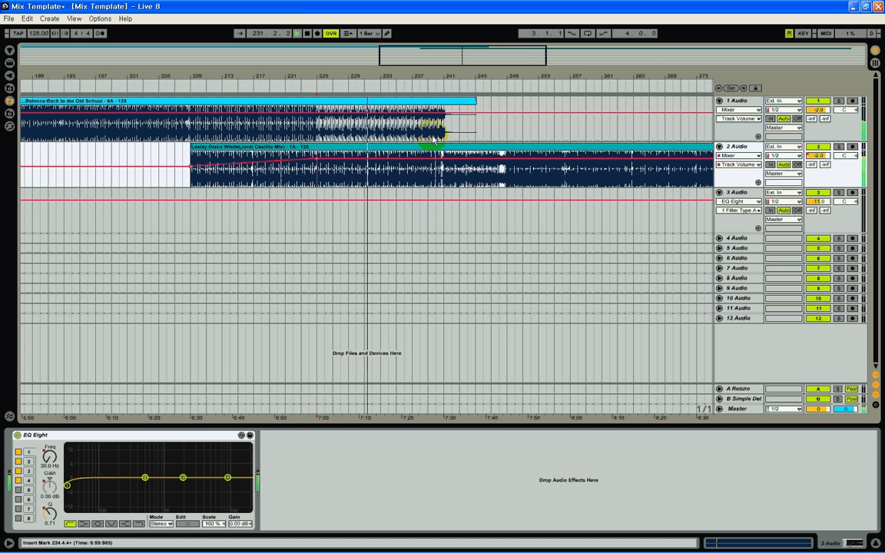
pyautogui.moveTo(434, 71); pyautogui.dragTo(434, 77)
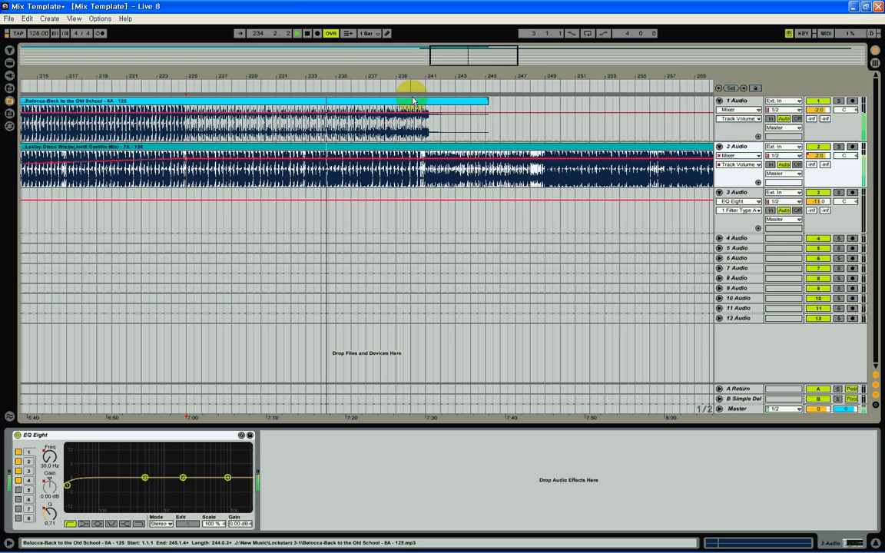
pyautogui.moveTo(409, 88); pyautogui.dragTo(424, 75)
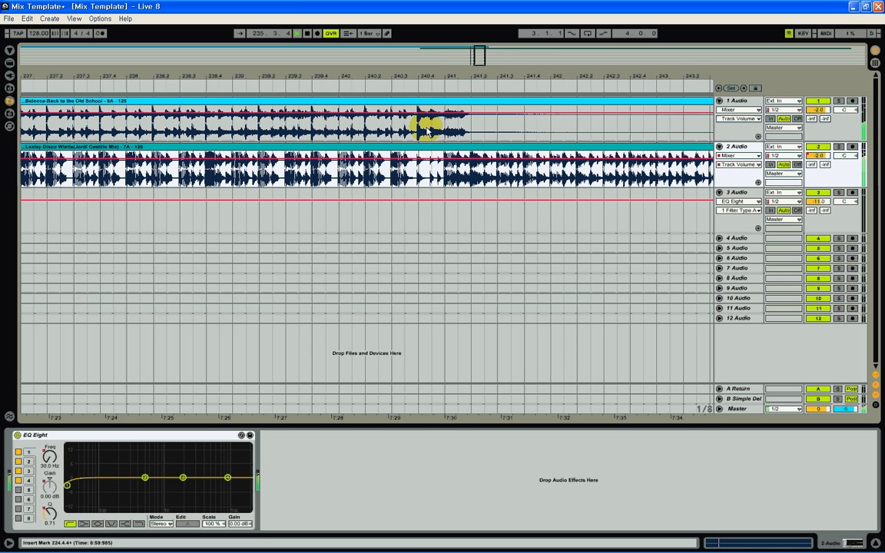
pyautogui.click(421, 86)
pyautogui.moveTo(420, 76)
pyautogui.mouseDown()
pyautogui.moveTo(462, 79)
pyautogui.moveTo(427, 78)
pyautogui.mouseUp()
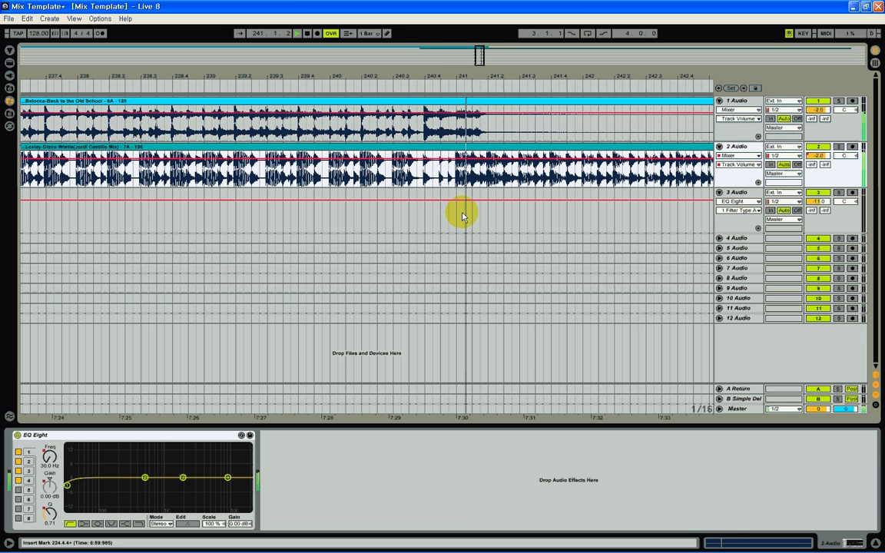
pyautogui.moveTo(477, 78); pyautogui.dragTo(438, 79)
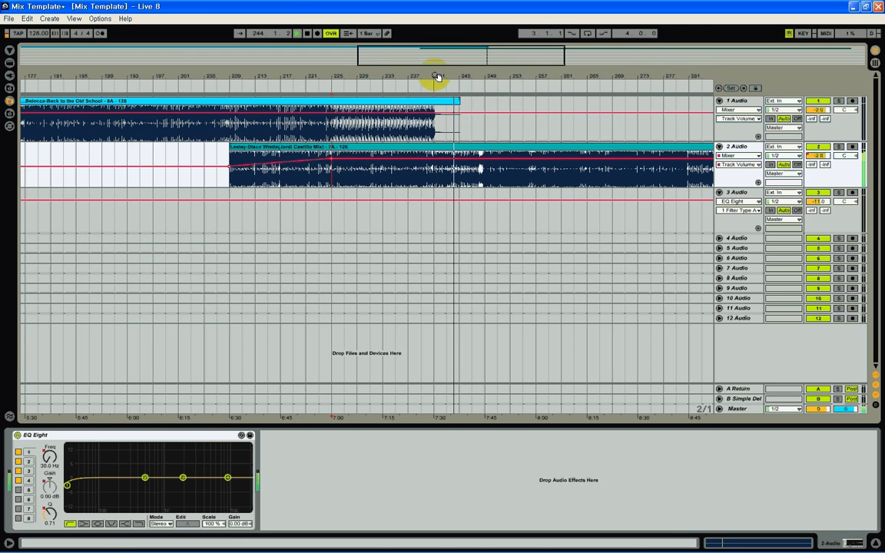
pyautogui.click(307, 34)
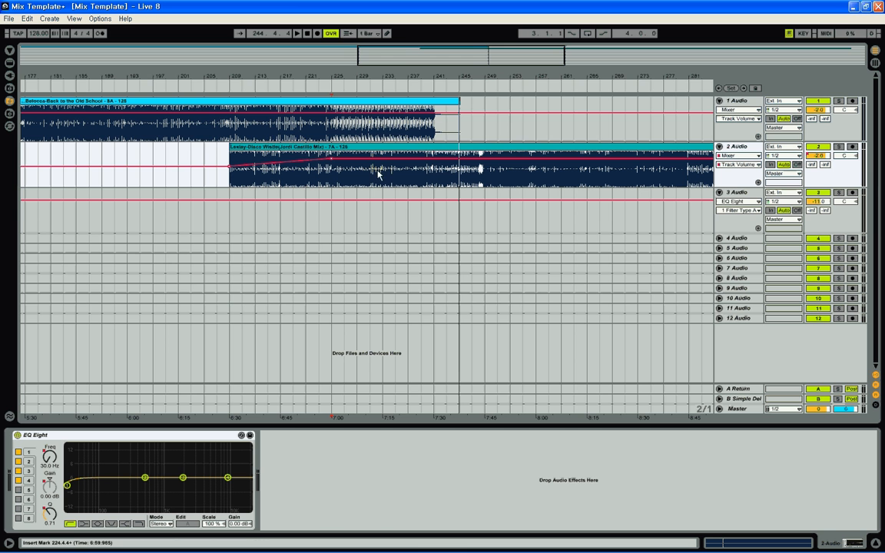
# Open the file browser beside the full arrangement and look through the songs in the Lockstarz 3-1 and Lockstarz 3-2 folders.
pyautogui.moveTo(398, 75); pyautogui.dragTo(334, 75)
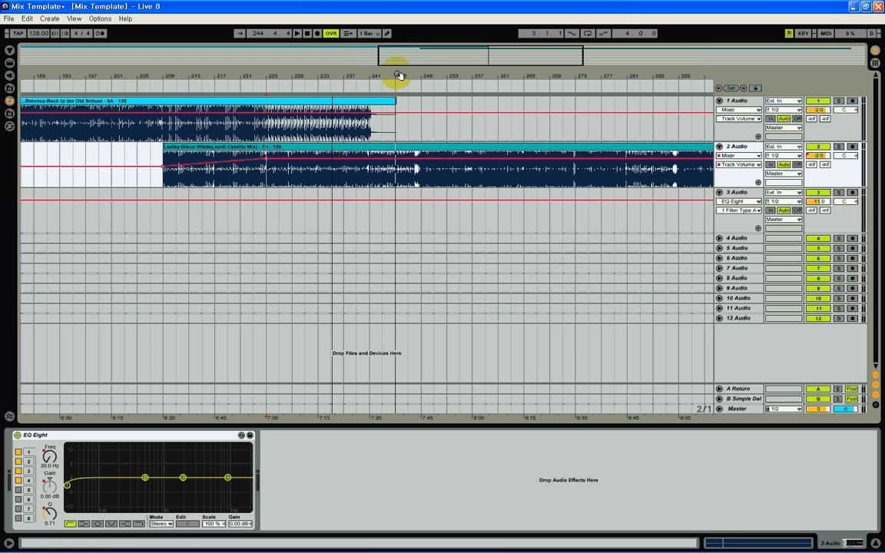
pyautogui.moveTo(400, 75); pyautogui.dragTo(393, 77)
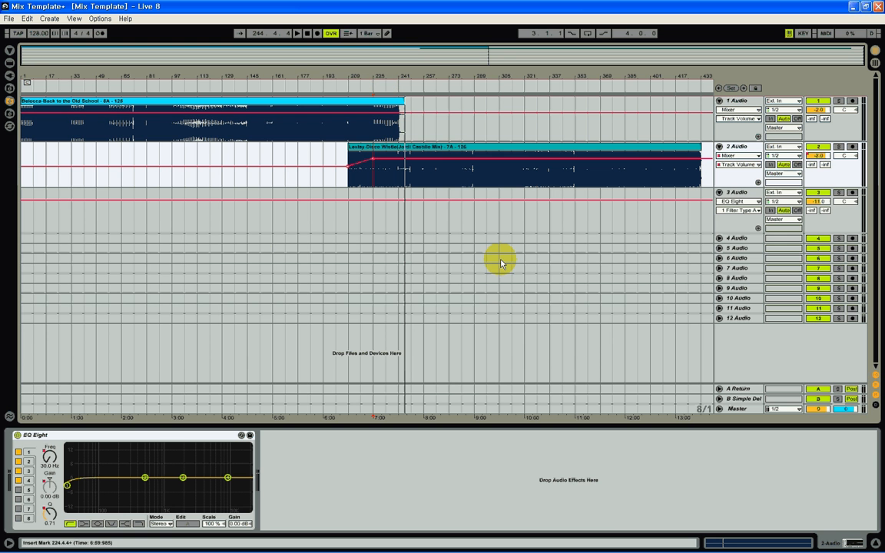
pyautogui.click(9, 50)
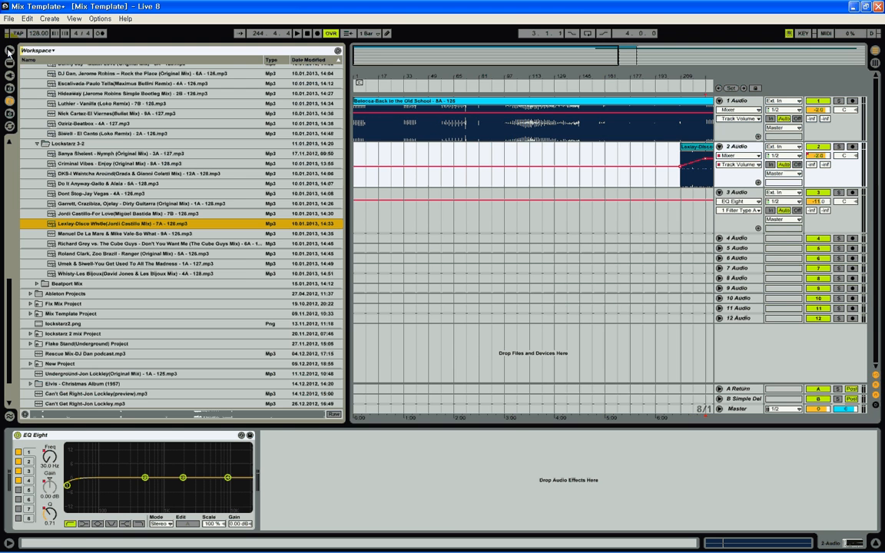
pyautogui.scroll(3, 236, 286)
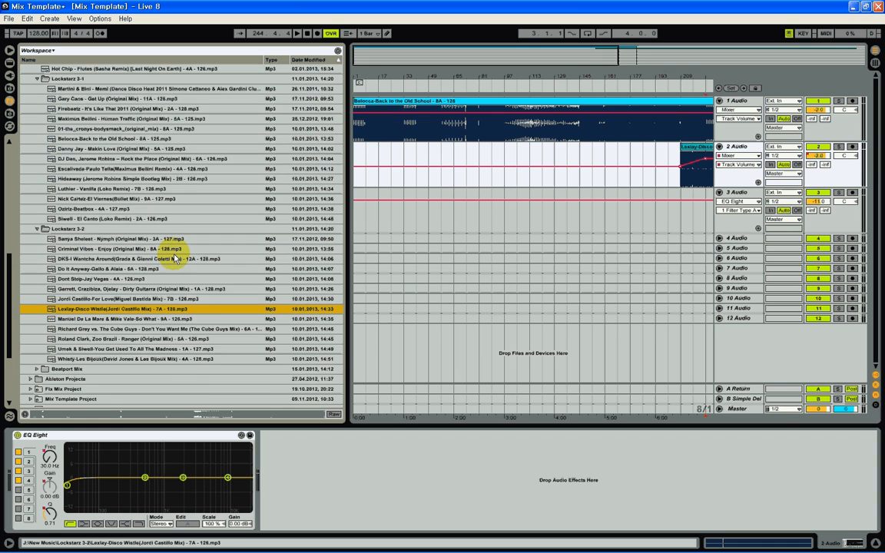
pyautogui.scroll(2, 176, 257)
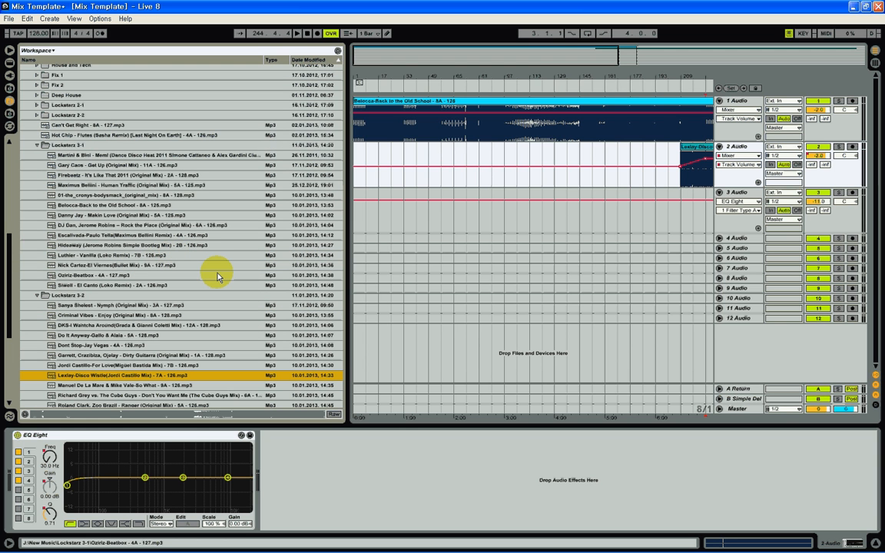
pyautogui.moveTo(424, 81)
pyautogui.mouseDown()
pyautogui.moveTo(444, 79)
pyautogui.moveTo(413, 74)
pyautogui.mouseUp()
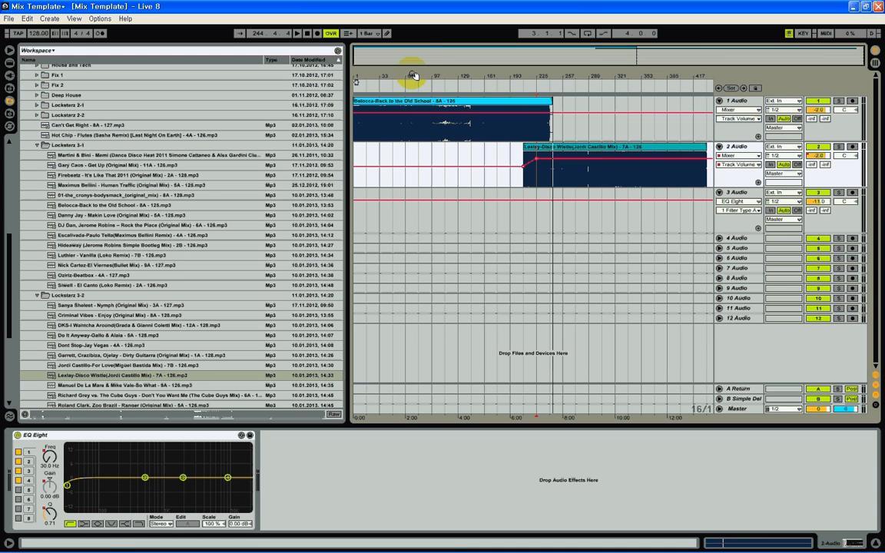